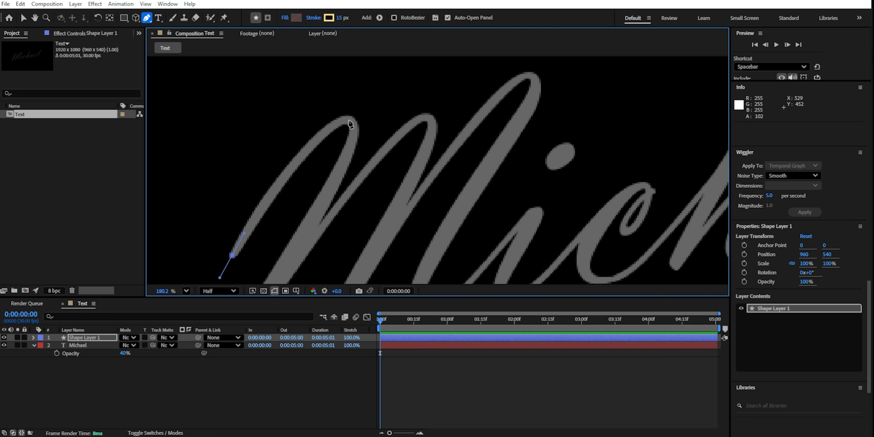
Trace the capital M of the text with the Pen tool, following its strokes from the lower-left start to its final curve.
{"action": "left_click_drag", "start_coordinate": [348, 120], "coordinate": [366, 137]}
{"action": "left_click_drag", "start_coordinate": [336, 271], "coordinate": [388, 147]}
{"action": "scroll", "coordinate": [388, 147], "scroll_direction": "down", "scroll_amount": 2}
{"action": "scroll", "coordinate": [315, 234], "scroll_direction": "down", "scroll_amount": 3}
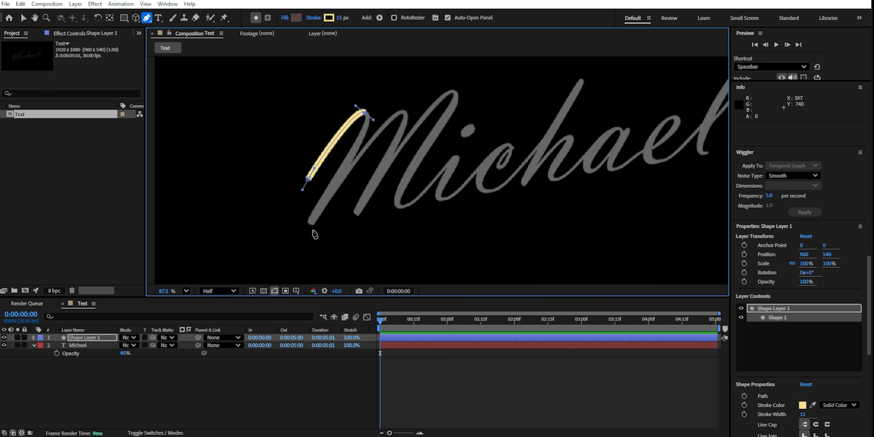
{"action": "left_click", "coordinate": [309, 223]}
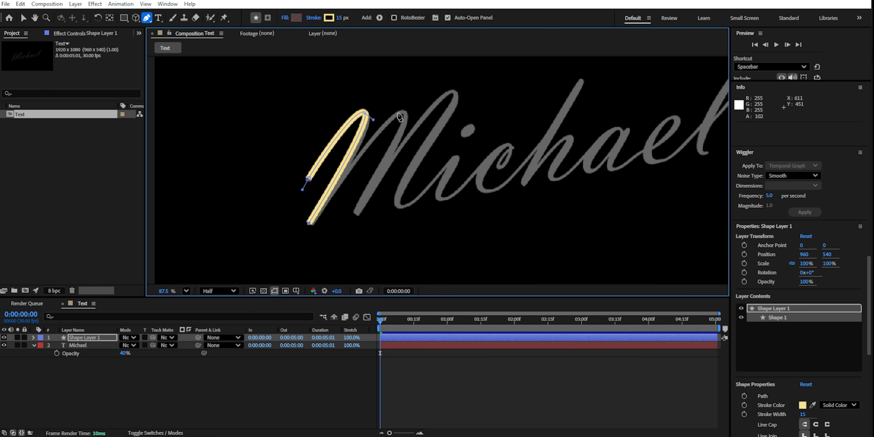
{"action": "mouse_move", "coordinate": [403, 111]}
{"action": "left_mouse_down"}
{"action": "mouse_move", "coordinate": [420, 112]}
{"action": "mouse_move", "coordinate": [422, 136]}
{"action": "mouse_move", "coordinate": [442, 130]}
{"action": "left_mouse_up"}
{"action": "left_click", "coordinate": [355, 213]}
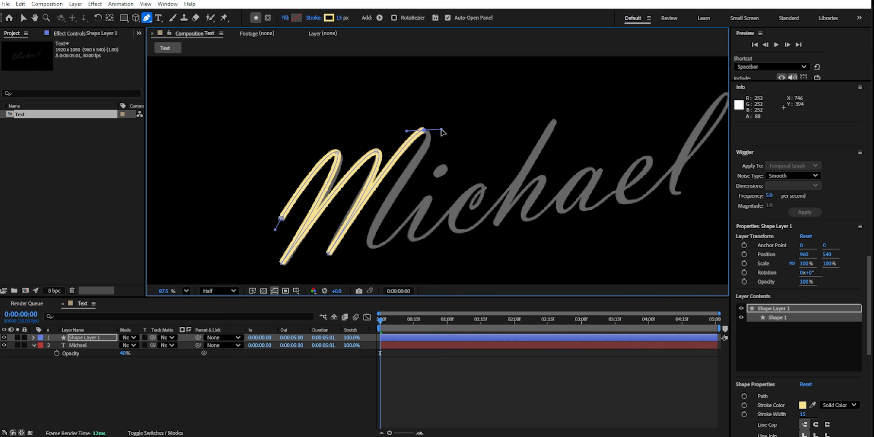
{"action": "left_click_drag", "start_coordinate": [371, 245], "coordinate": [366, 214]}
{"action": "left_click_drag", "start_coordinate": [442, 129], "coordinate": [444, 142]}
Continue the pen path along the stem of the i and around the inner hook and body of the c.
{"action": "left_click", "coordinate": [426, 198]}
{"action": "left_click_drag", "start_coordinate": [413, 238], "coordinate": [422, 237]}
{"action": "left_click_drag", "start_coordinate": [480, 184], "coordinate": [489, 182]}
{"action": "left_click", "coordinate": [472, 209]}
{"action": "left_click", "coordinate": [485, 184]}
{"action": "left_click_drag", "start_coordinate": [454, 228], "coordinate": [464, 240]}
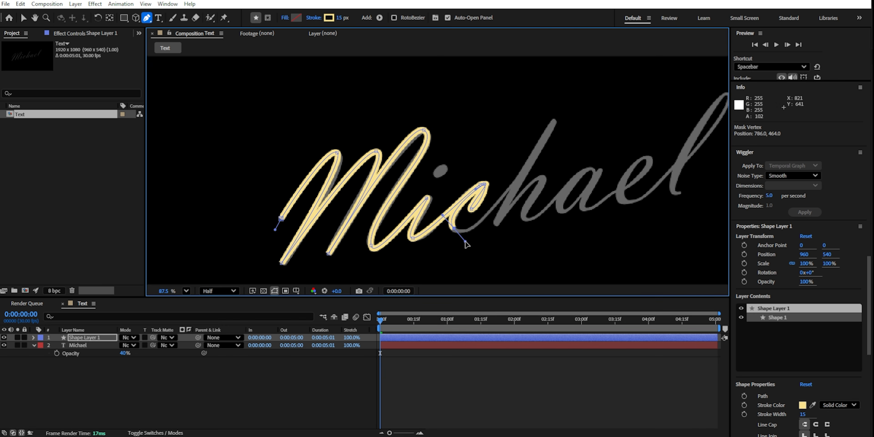
{"action": "left_click_drag", "start_coordinate": [488, 212], "coordinate": [494, 206]}
Extend the path through the h, tracing its upper loop, its stem down to the baseline and its arch.
{"action": "left_click", "coordinate": [565, 117]}
{"action": "key", "text": "ctrl+z"}
{"action": "key", "text": "ctrl+z"}
{"action": "left_click_drag", "start_coordinate": [556, 133], "coordinate": [462, 176]}
{"action": "left_click_drag", "start_coordinate": [469, 163], "coordinate": [458, 164]}
{"action": "left_click_drag", "start_coordinate": [469, 118], "coordinate": [463, 129]}
{"action": "left_click", "coordinate": [422, 207]}
{"action": "left_click_drag", "start_coordinate": [467, 160], "coordinate": [483, 162]}
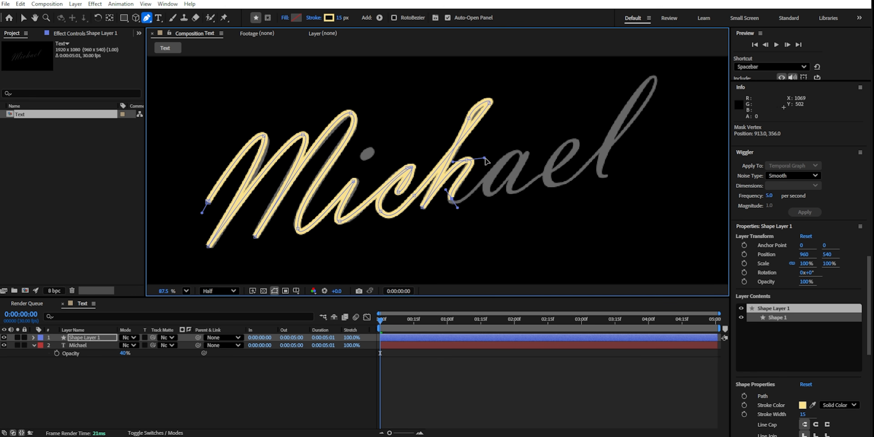
{"action": "left_click_drag", "start_coordinate": [451, 202], "coordinate": [456, 211]}
Trace the a with curved path points, shaping its bowl and the connecting stroke at its base.
{"action": "mouse_move", "coordinate": [516, 149]}
{"action": "left_mouse_down"}
{"action": "mouse_move", "coordinate": [525, 143]}
{"action": "mouse_move", "coordinate": [522, 151]}
{"action": "left_mouse_up"}
{"action": "key", "text": "ctrl+z"}
{"action": "left_click_drag", "start_coordinate": [523, 161], "coordinate": [524, 128]}
{"action": "left_click_drag", "start_coordinate": [490, 197], "coordinate": [503, 214]}
{"action": "left_click_drag", "start_coordinate": [527, 153], "coordinate": [529, 150]}
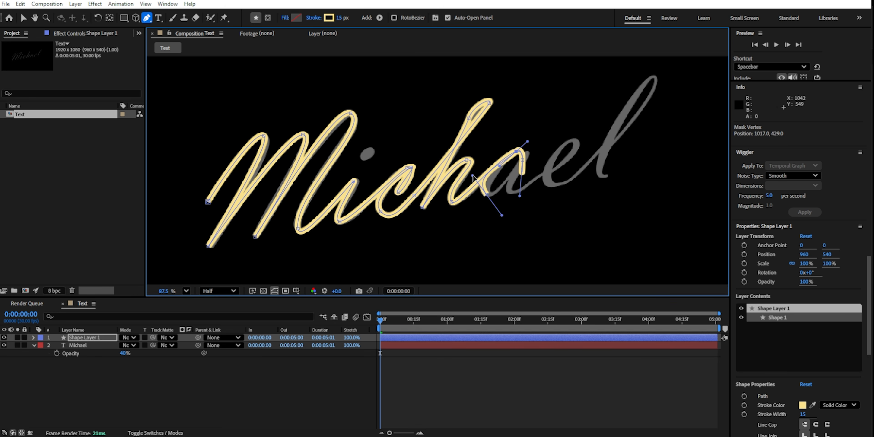
{"action": "left_click_drag", "start_coordinate": [502, 214], "coordinate": [481, 186]}
{"action": "mouse_move", "coordinate": [511, 191]}
{"action": "left_mouse_down"}
{"action": "mouse_move", "coordinate": [515, 200]}
{"action": "mouse_move", "coordinate": [527, 191]}
{"action": "left_mouse_up"}
Trace the e and the l, ending the path with a tail that extends past the l.
{"action": "left_click_drag", "start_coordinate": [577, 140], "coordinate": [565, 128]}
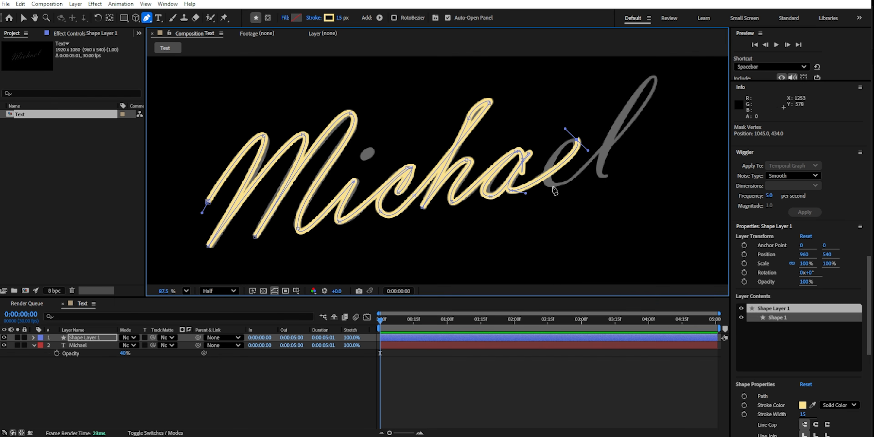
{"action": "left_click_drag", "start_coordinate": [554, 186], "coordinate": [578, 185]}
{"action": "left_click_drag", "start_coordinate": [649, 103], "coordinate": [659, 89]}
{"action": "left_click_drag", "start_coordinate": [659, 88], "coordinate": [560, 164]}
{"action": "left_click_drag", "start_coordinate": [544, 219], "coordinate": [556, 222]}
{"action": "left_click", "coordinate": [627, 209]}
Refine the path's points around the loops of the l and the h to follow the lettering.
{"action": "scroll", "coordinate": [611, 210], "scroll_direction": "down", "scroll_amount": 1}
{"action": "scroll", "coordinate": [564, 249], "scroll_direction": "up", "scroll_amount": 3}
{"action": "left_click_drag", "start_coordinate": [400, 159], "coordinate": [418, 123]}
{"action": "left_click", "coordinate": [406, 168]}
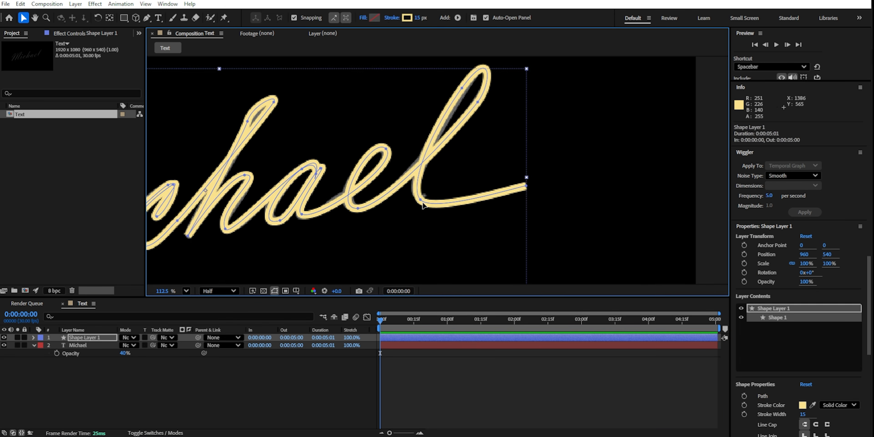
{"action": "left_click_drag", "start_coordinate": [478, 102], "coordinate": [477, 120]}
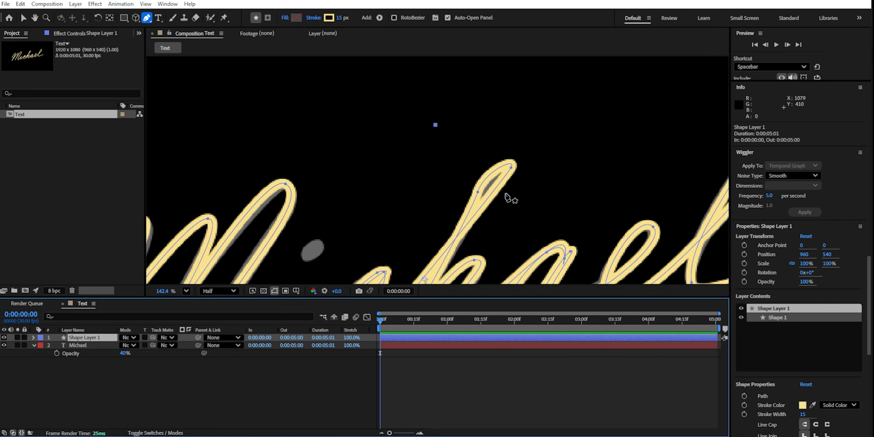
{"action": "left_click_drag", "start_coordinate": [511, 168], "coordinate": [507, 168]}
{"action": "scroll", "coordinate": [505, 168], "scroll_direction": "down", "scroll_amount": 3}
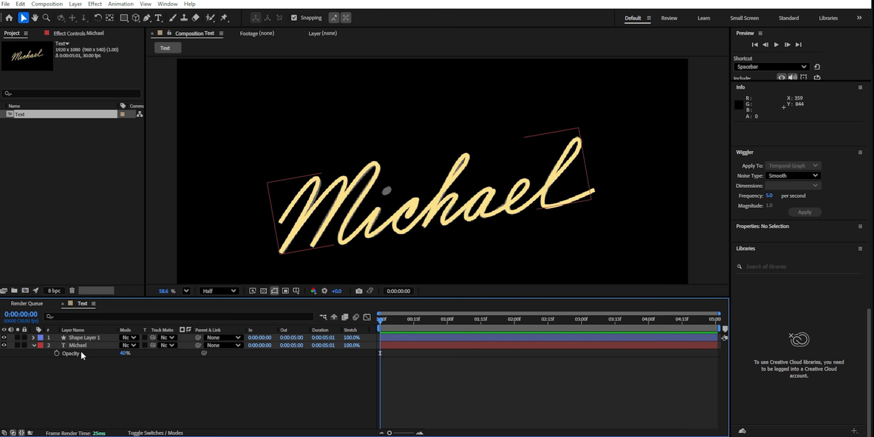
Set the text layer's opacity to 100% and keep the layer below Shape Layer 1.
{"action": "left_click_drag", "start_coordinate": [82, 345], "coordinate": [89, 337]}
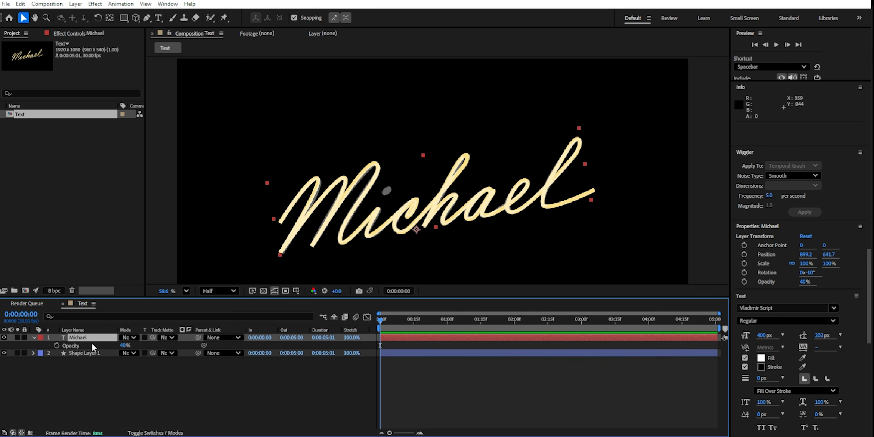
{"action": "left_click", "coordinate": [125, 345]}
{"action": "type", "text": "1000"}
{"action": "left_click", "coordinate": [135, 384]}
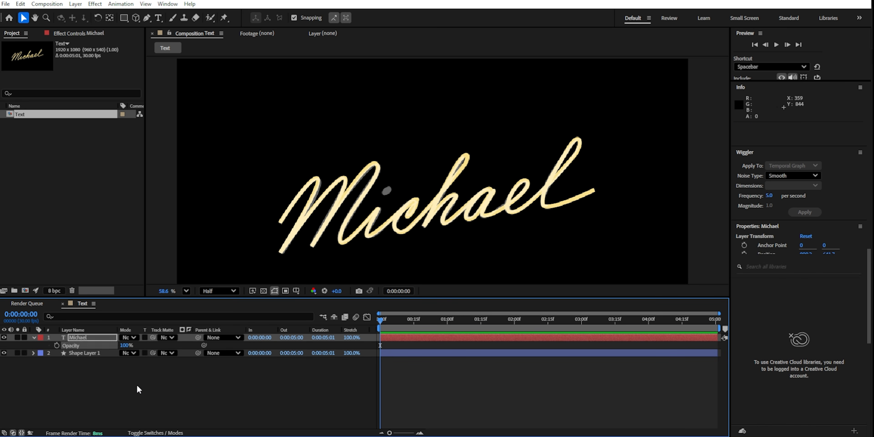
{"action": "left_click", "coordinate": [81, 338]}
{"action": "left_click_drag", "start_coordinate": [80, 338], "coordinate": [85, 355]}
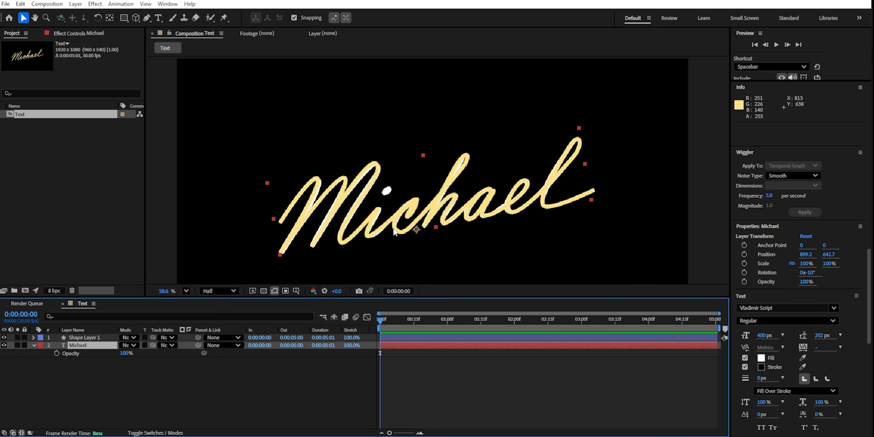
Widen the stroke of Shape Layer 1 to 23 px so that it covers the text.
{"action": "scroll", "coordinate": [347, 159], "scroll_direction": "up", "scroll_amount": 2}
{"action": "left_click", "coordinate": [302, 190]}
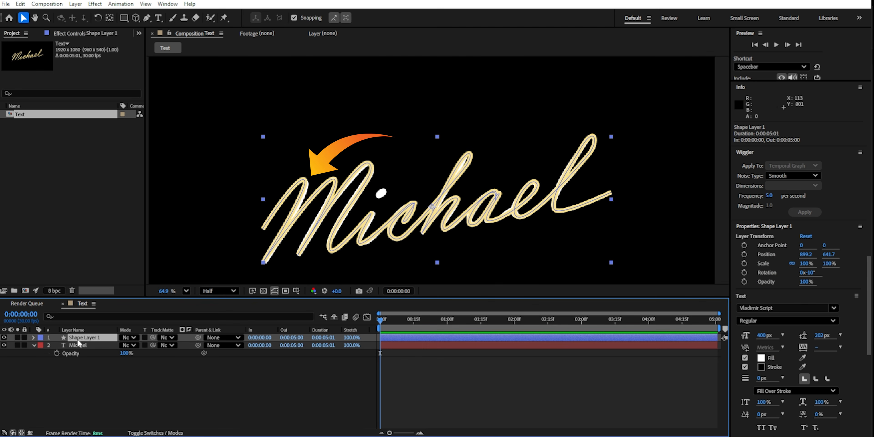
{"action": "left_click_drag", "start_coordinate": [417, 18], "coordinate": [422, 18]}
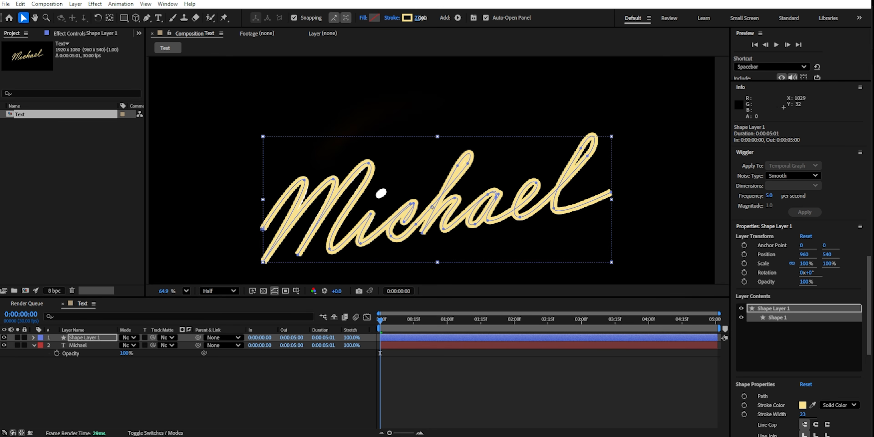
{"action": "key", "text": "g"}
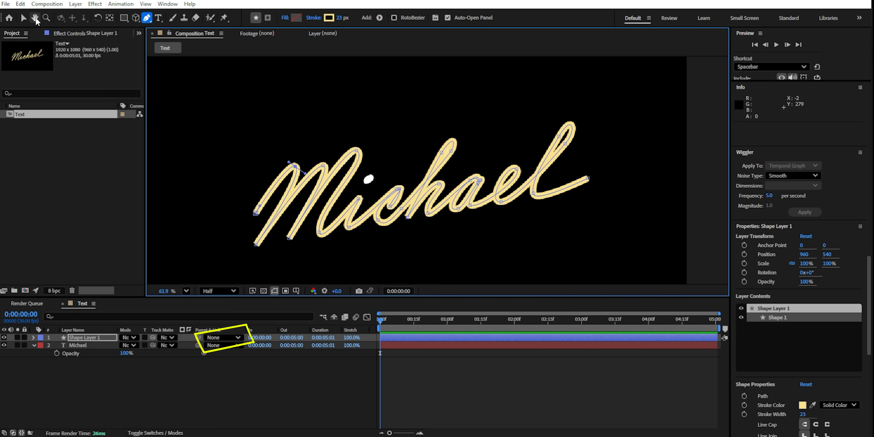
{"action": "left_click", "coordinate": [23, 19]}
{"action": "left_click", "coordinate": [150, 378]}
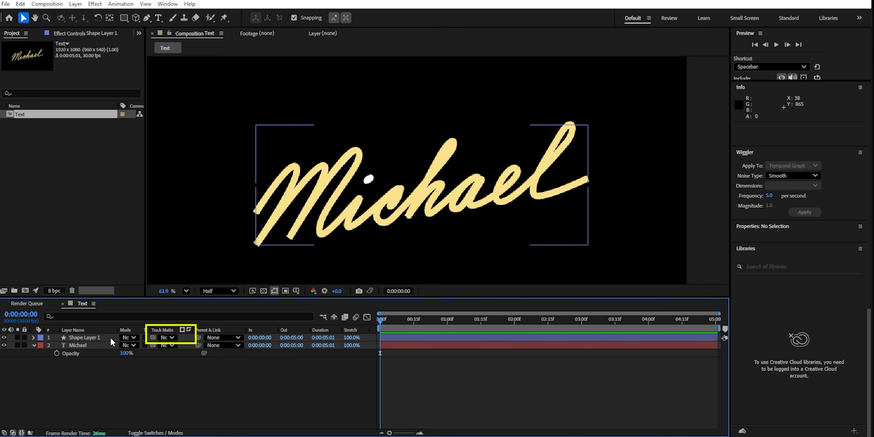
Try using the text layer as the track matte for Shape Layer 1.
{"action": "left_click", "coordinate": [171, 337]}
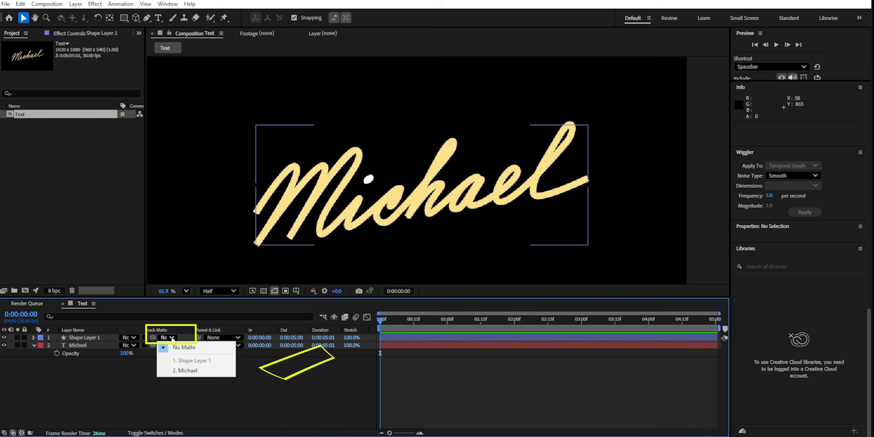
{"action": "left_click", "coordinate": [192, 371]}
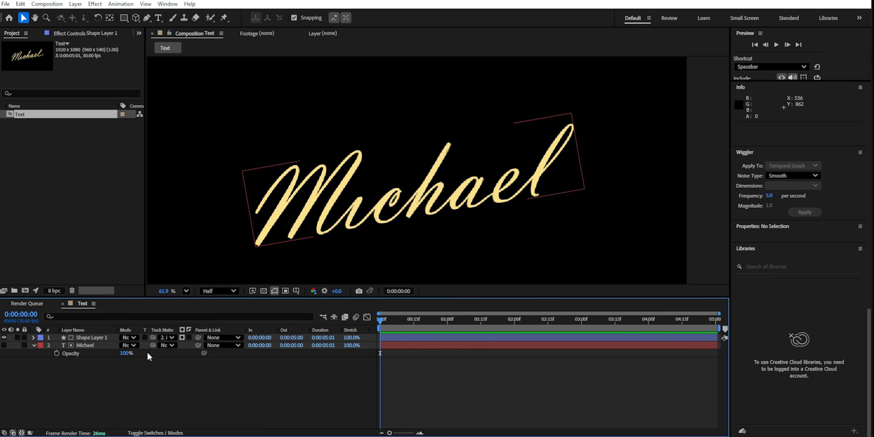
{"action": "key", "text": "ctrl+z"}
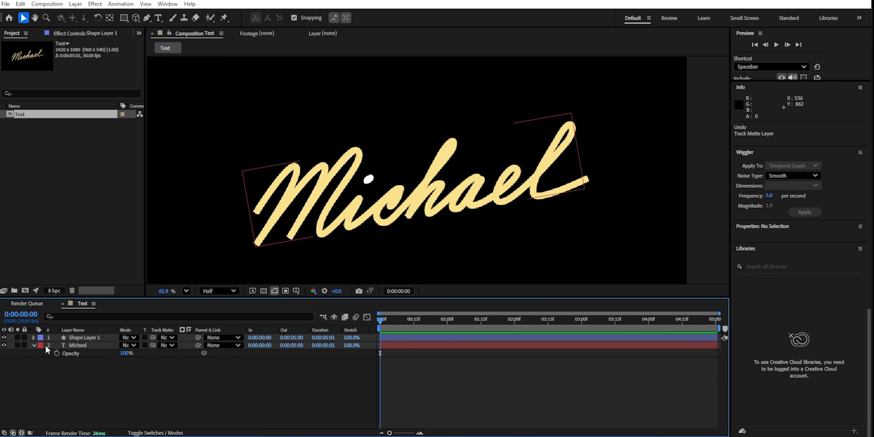
Hide the text layer and leave Shape Layer 1 visible.
{"action": "left_click", "coordinate": [4, 337]}
{"action": "left_click", "coordinate": [69, 345]}
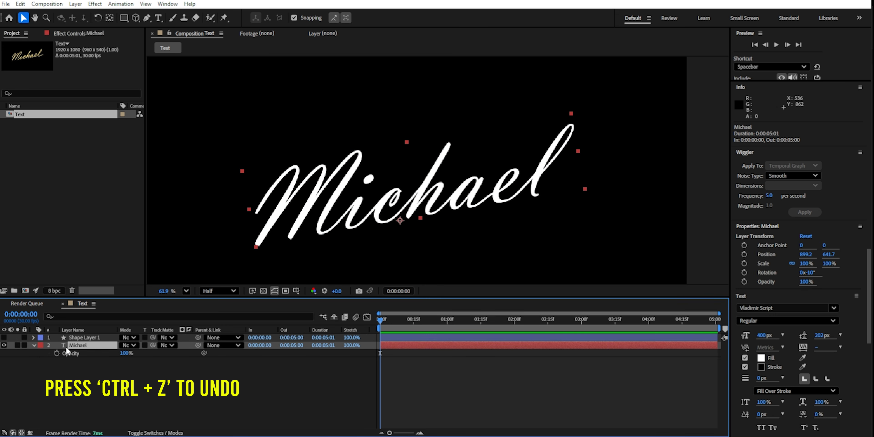
{"action": "left_click", "coordinate": [4, 345]}
{"action": "left_click", "coordinate": [5, 337]}
{"action": "left_click", "coordinate": [85, 337]}
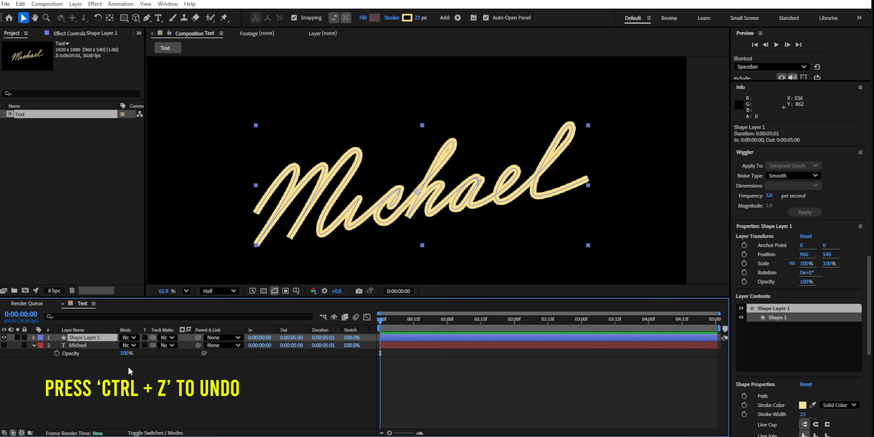
{"action": "left_click", "coordinate": [113, 357]}
Set the stroke width of Shape Layer 1 to 15 px.
{"action": "left_click", "coordinate": [91, 338]}
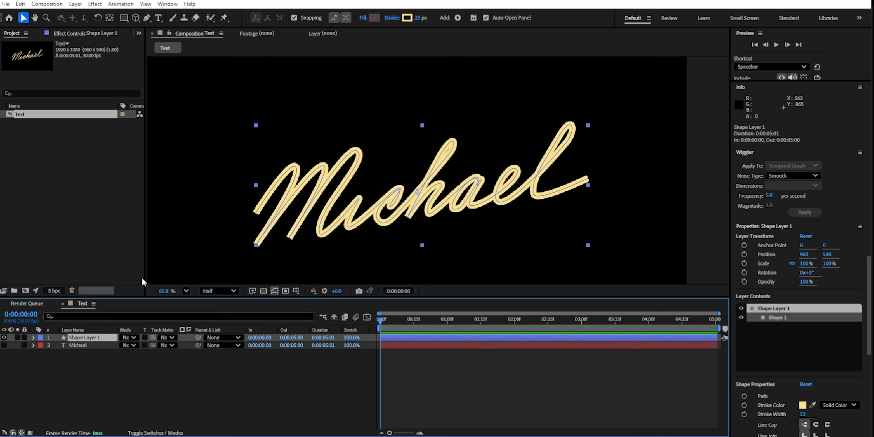
{"action": "left_click", "coordinate": [420, 18]}
{"action": "type", "text": "15"}
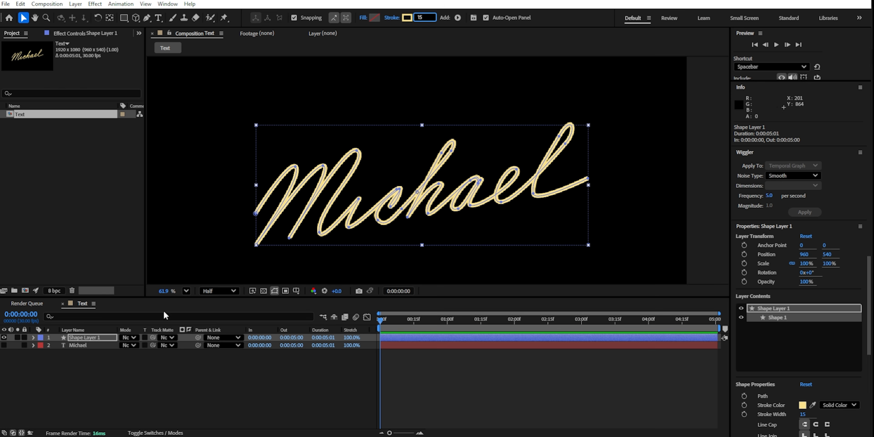
{"action": "left_click", "coordinate": [121, 371]}
{"action": "scroll", "coordinate": [327, 213], "scroll_direction": "down", "scroll_amount": 1}
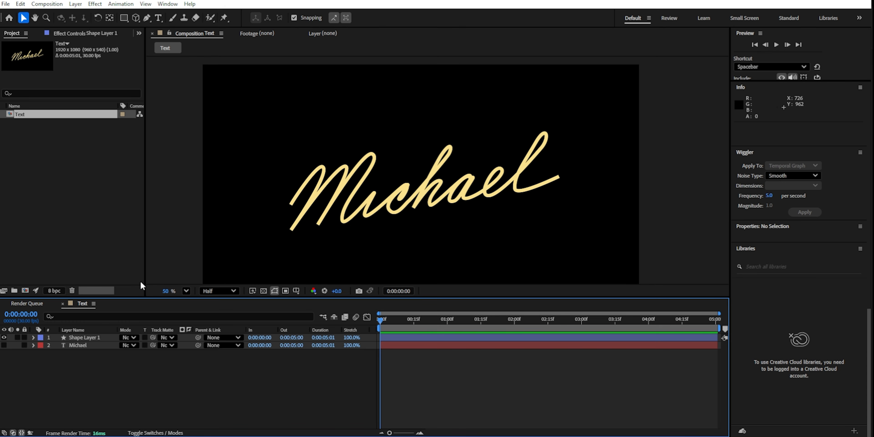
Create a black 1920 × 1080 px solid layer named Texture.
{"action": "left_click", "coordinate": [75, 4]}
{"action": "mouse_move", "coordinate": [80, 10]}
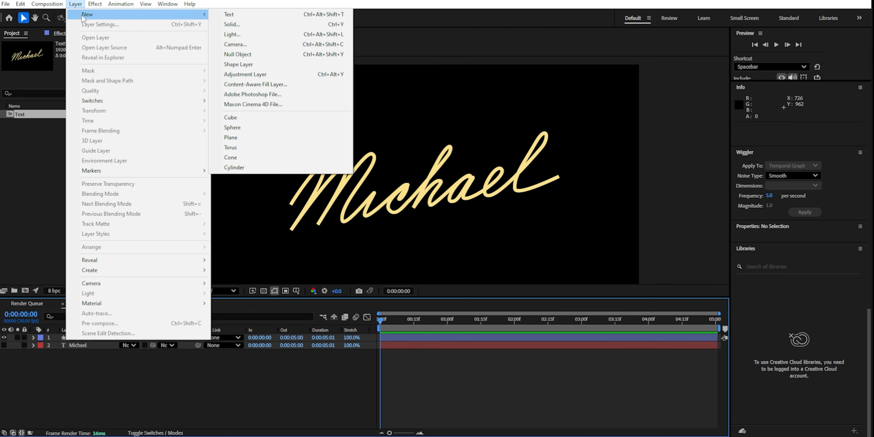
{"action": "left_click", "coordinate": [253, 22]}
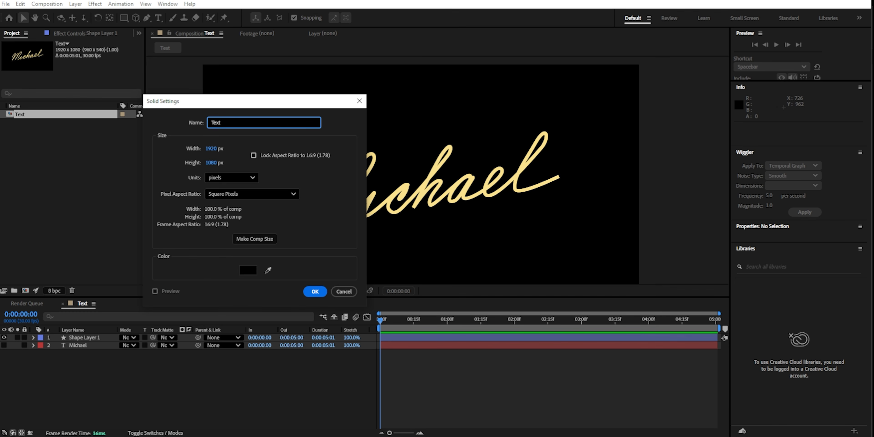
{"action": "left_click", "coordinate": [315, 291]}
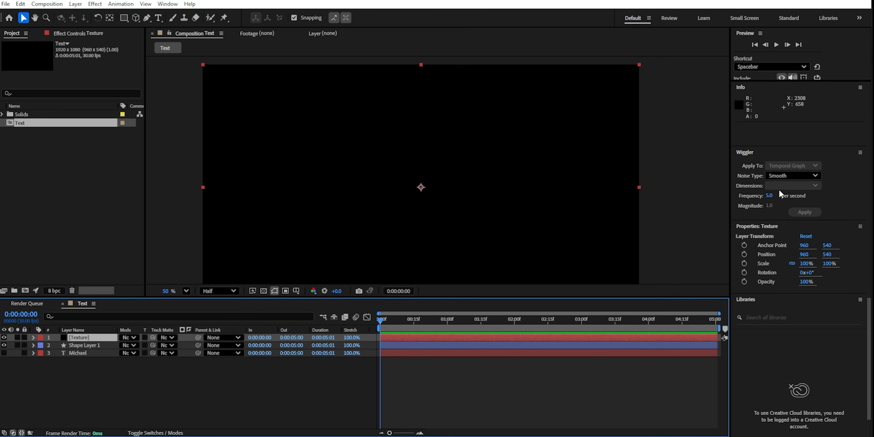
Find the Fractal Noise effect and apply it to the Texture layer.
{"action": "scroll", "coordinate": [767, 231], "scroll_direction": "up", "scroll_amount": 10}
{"action": "key", "text": "ctrl+5"}
{"action": "left_click", "coordinate": [765, 101]}
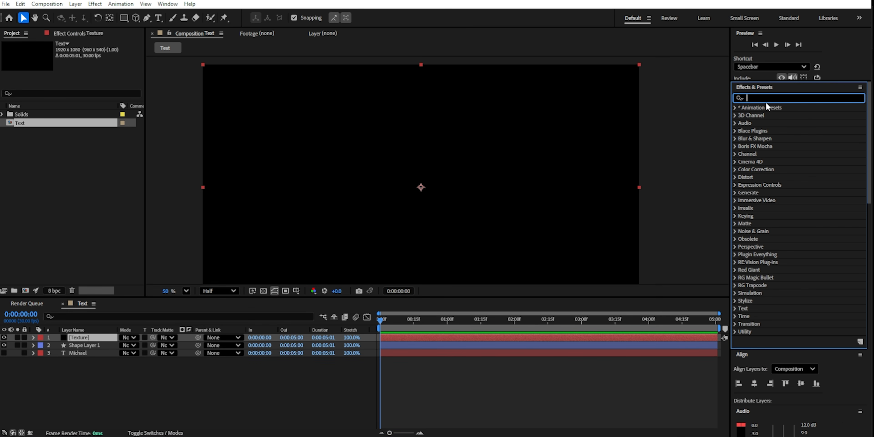
{"action": "type", "text": "frac"}
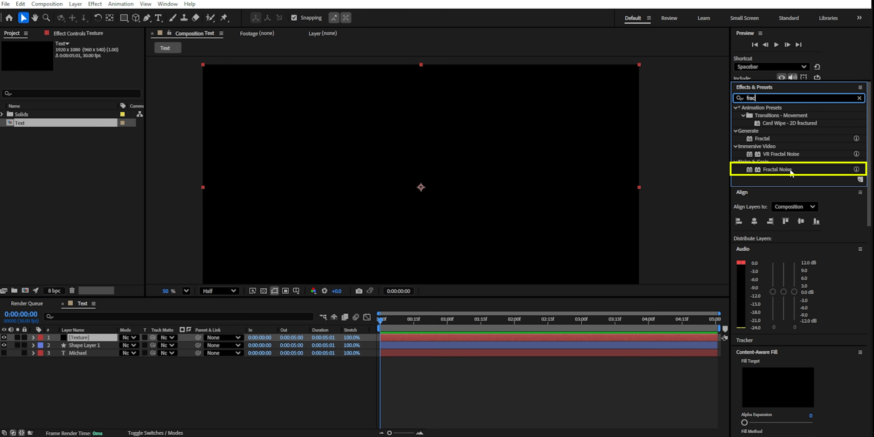
{"action": "left_click_drag", "start_coordinate": [777, 169], "coordinate": [82, 358]}
Set Fractal Noise to the Swirly fractal type with Soft Linear noise.
{"action": "left_click", "coordinate": [106, 59]}
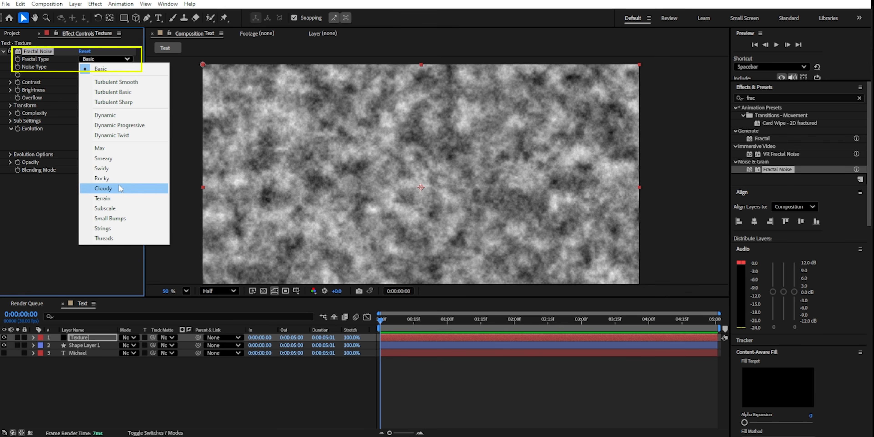
{"action": "left_click", "coordinate": [117, 168]}
{"action": "left_click", "coordinate": [109, 67]}
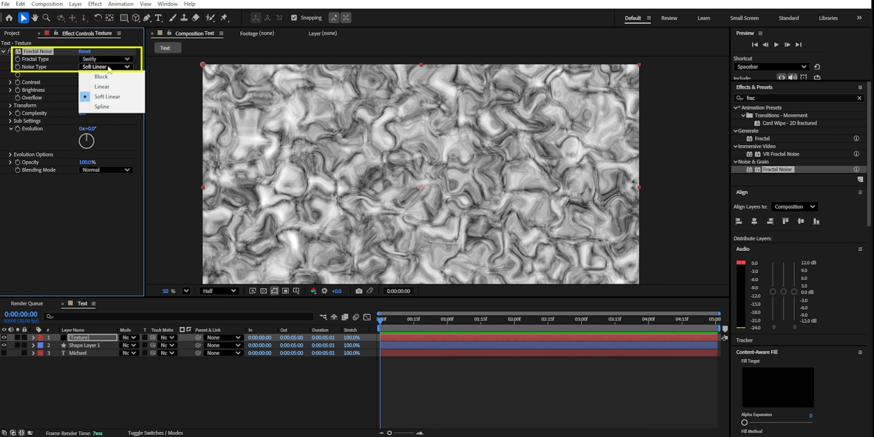
{"action": "left_click", "coordinate": [111, 97]}
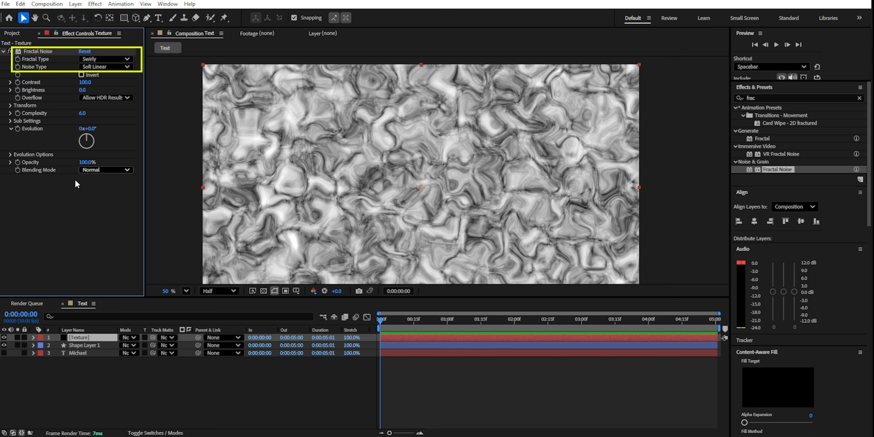
Apply the Mirror effect to the Texture layer and set its Reflection Angle to 90°.
{"action": "left_click", "coordinate": [766, 97]}
{"action": "type", "text": "mirr"}
{"action": "left_click_drag", "start_coordinate": [758, 115], "coordinate": [41, 211]}
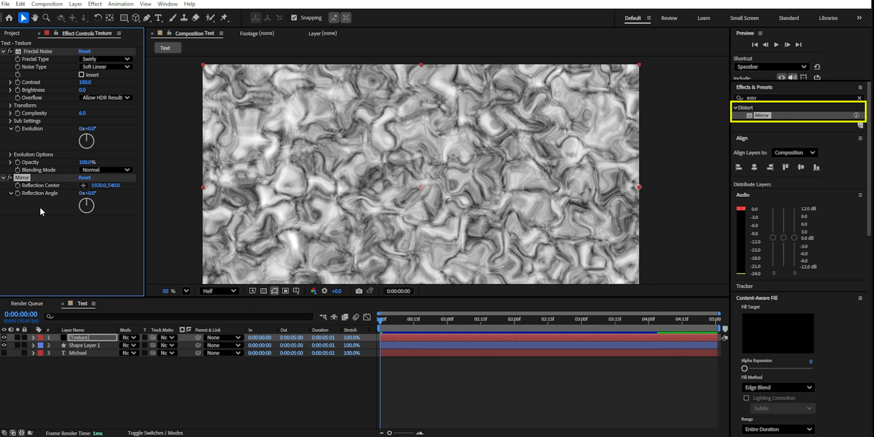
{"action": "left_click", "coordinate": [3, 51]}
{"action": "type", "text": "90"}
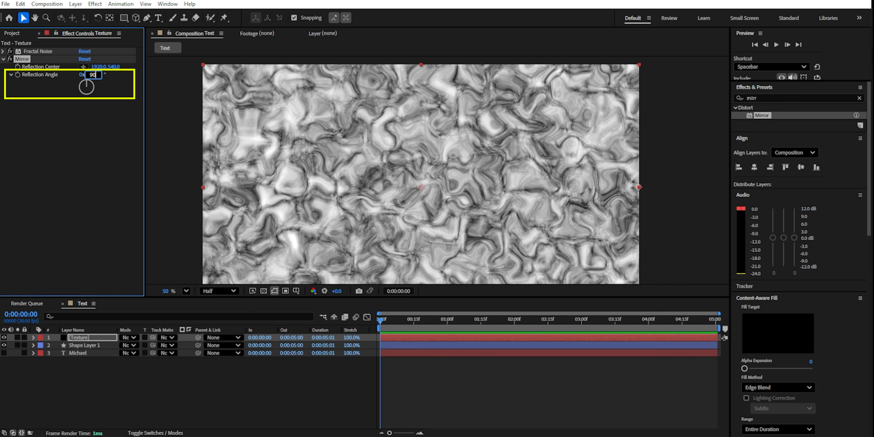
Confirm the Mirror's Reflection Angle, find the Motion Tile effect and apply it to the Texture layer.
{"action": "key", "text": "Return"}
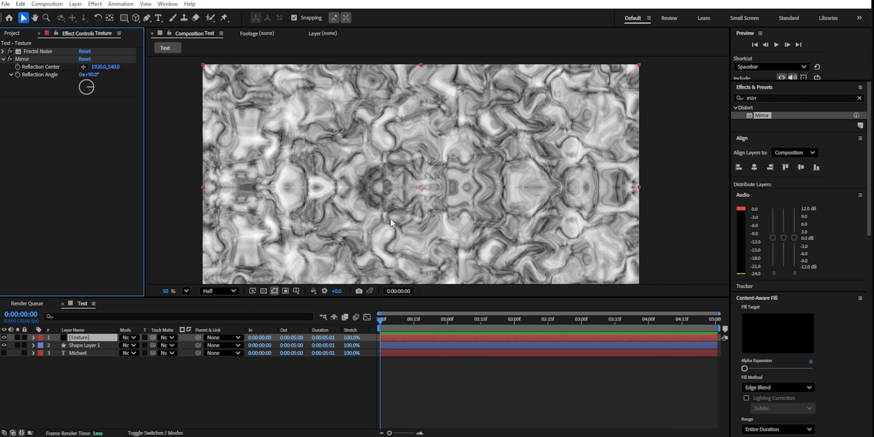
{"action": "left_click", "coordinate": [761, 98]}
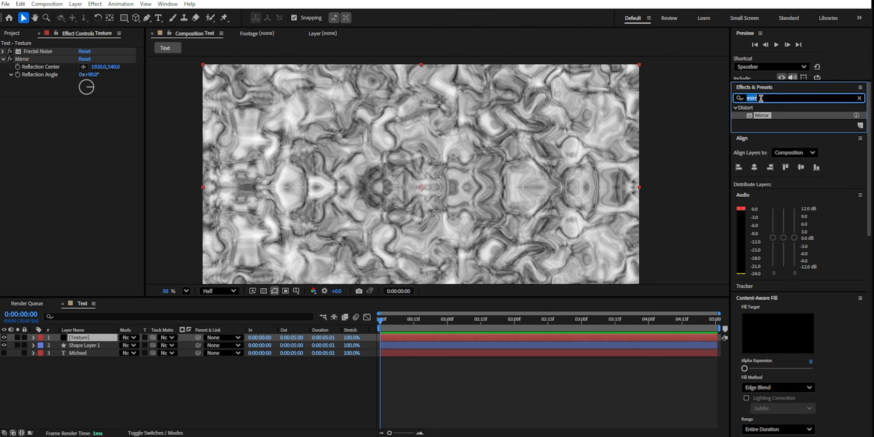
{"action": "type", "text": "motion"}
{"action": "mouse_move", "coordinate": [768, 154]}
{"action": "left_mouse_down"}
{"action": "mouse_move", "coordinate": [668, 146]}
{"action": "mouse_move", "coordinate": [56, 176]}
{"action": "left_mouse_up"}
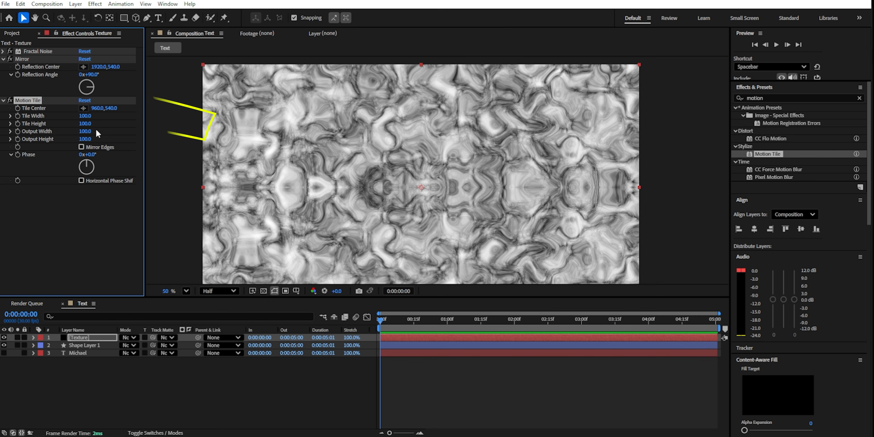
Set Motion Tile's Output Width and Output Height to 200 and enable Mirror Edges.
{"action": "left_click", "coordinate": [86, 131]}
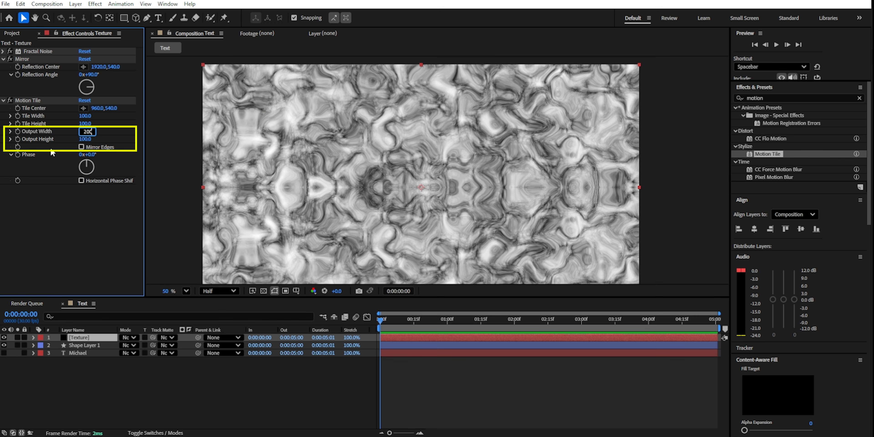
{"action": "type", "text": "200"}
{"action": "key", "text": "Return"}
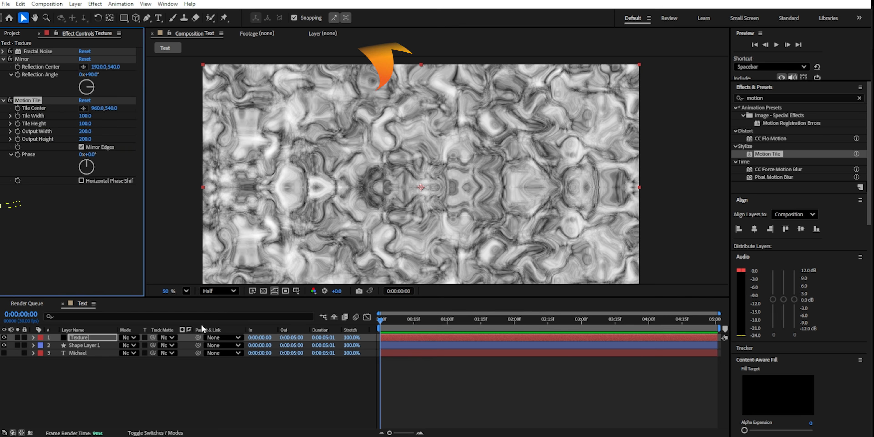
Animate Motion Tile's Tile Center with a keyframe at the start and a shifted position at 3 seconds.
{"action": "key", "text": "p"}
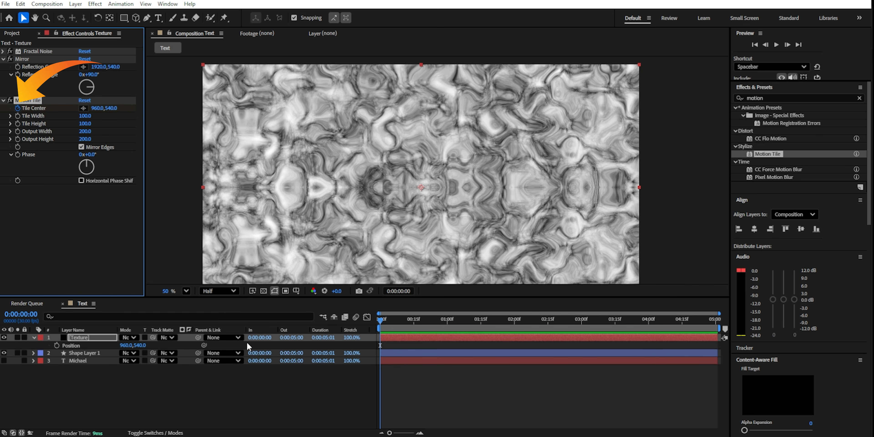
{"action": "left_click_drag", "start_coordinate": [381, 319], "coordinate": [583, 335]}
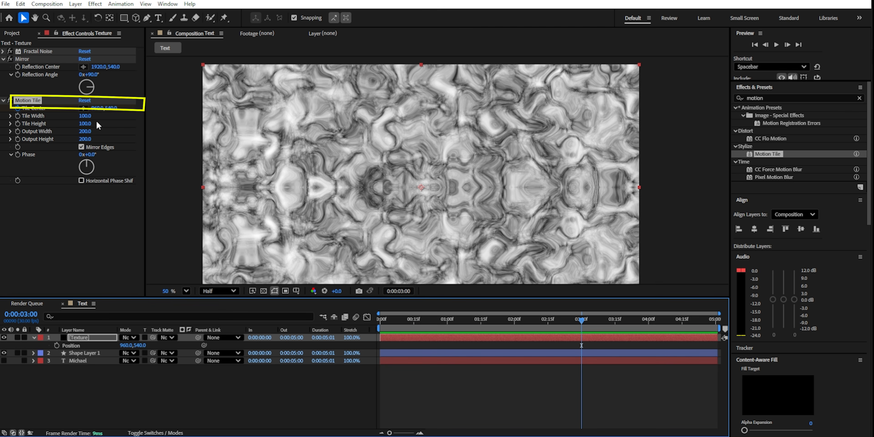
{"action": "left_click_drag", "start_coordinate": [96, 108], "coordinate": [116, 110]}
{"action": "left_click_drag", "start_coordinate": [406, 322], "coordinate": [346, 341]}
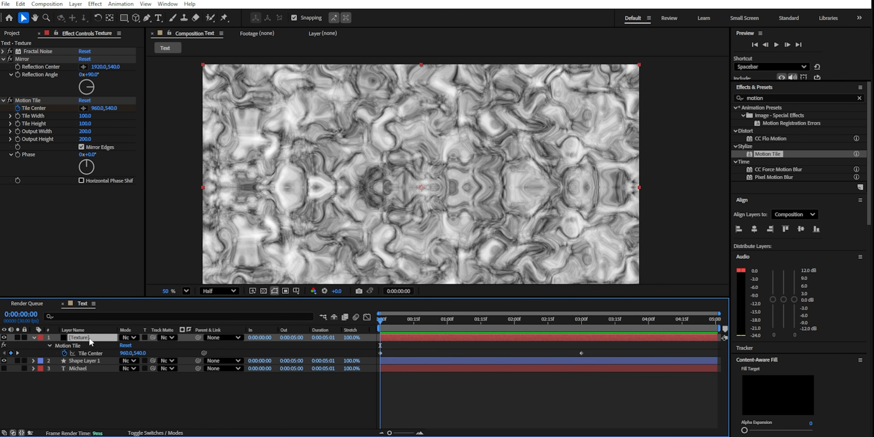
Pre-compose the Texture layer as Texture Comp, moving all attributes into the new composition.
{"action": "right_click", "coordinate": [88, 338]}
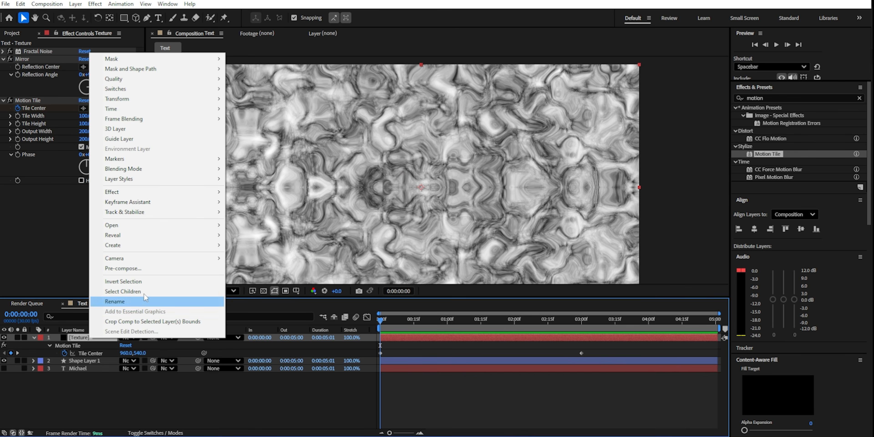
{"action": "left_click", "coordinate": [143, 269]}
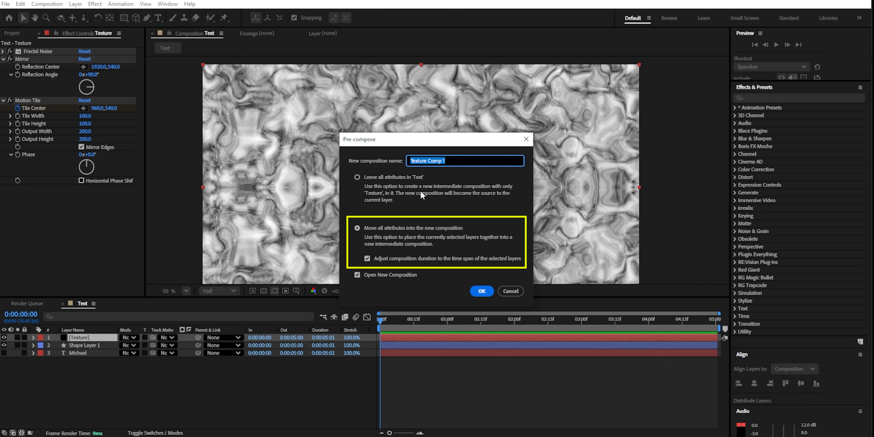
{"action": "left_click", "coordinate": [454, 161]}
{"action": "key", "text": "BackSpace"}
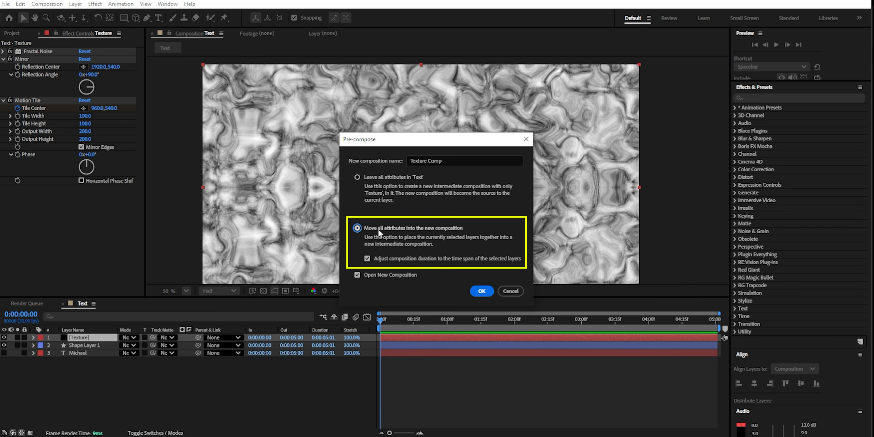
{"action": "left_click", "coordinate": [482, 291]}
Preview the texture motion and set Shape Layer 1 as the track matte of the Texture Comp layer.
{"action": "left_click", "coordinate": [400, 319]}
{"action": "mouse_move", "coordinate": [406, 324]}
{"action": "left_mouse_down"}
{"action": "mouse_move", "coordinate": [487, 323]}
{"action": "mouse_move", "coordinate": [477, 321]}
{"action": "left_mouse_up"}
{"action": "left_click", "coordinate": [168, 337]}
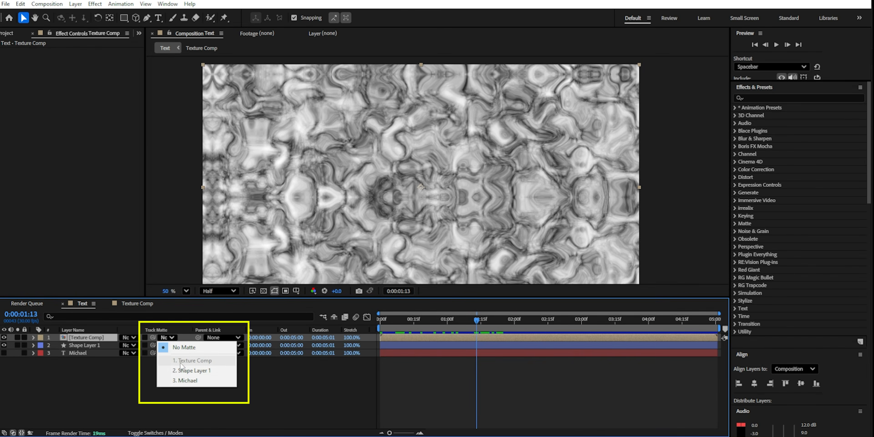
{"action": "left_click", "coordinate": [184, 372]}
{"action": "mouse_move", "coordinate": [399, 320]}
{"action": "left_mouse_down"}
{"action": "mouse_move", "coordinate": [378, 320]}
{"action": "mouse_move", "coordinate": [603, 328]}
{"action": "left_mouse_up"}
{"action": "left_click_drag", "start_coordinate": [533, 329], "coordinate": [560, 324]}
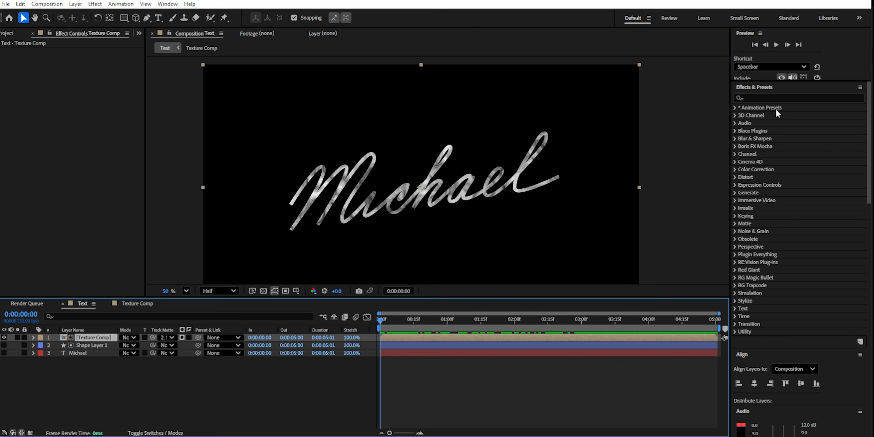
Find the CC Blobbylize effect and apply it to the Texture Comp layer.
{"action": "left_click", "coordinate": [769, 98]}
{"action": "type", "text": "blo"}
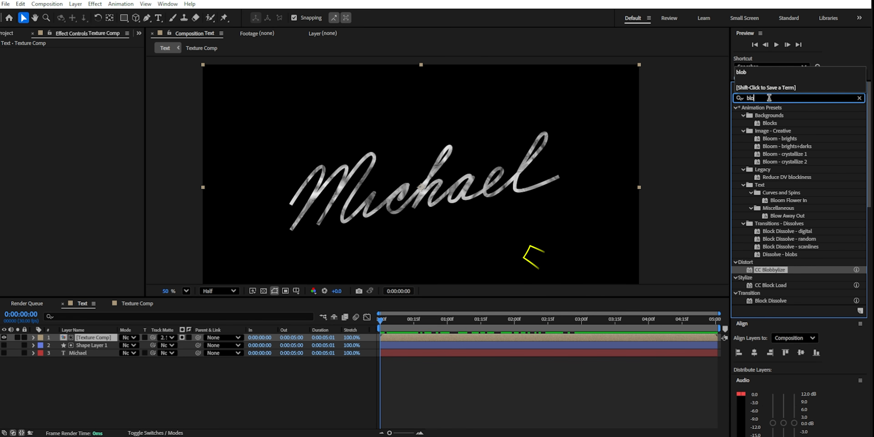
{"action": "left_click_drag", "start_coordinate": [775, 270], "coordinate": [99, 339]}
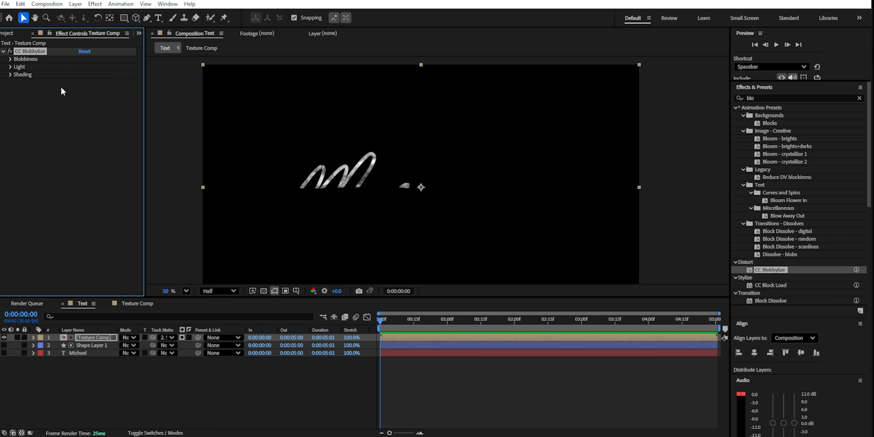
Set CC Blobbylize's Blob Layer to Shape Layer 1 and its Property to Luminance.
{"action": "left_click", "coordinate": [10, 59]}
{"action": "left_click", "coordinate": [91, 67]}
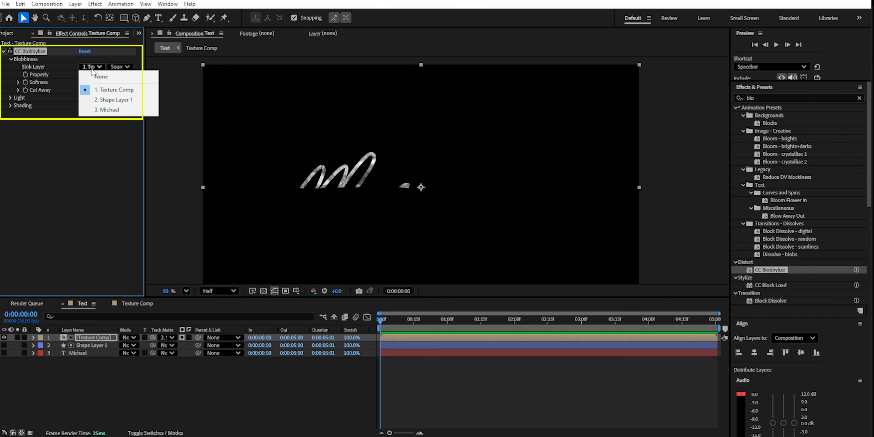
{"action": "left_click", "coordinate": [109, 100]}
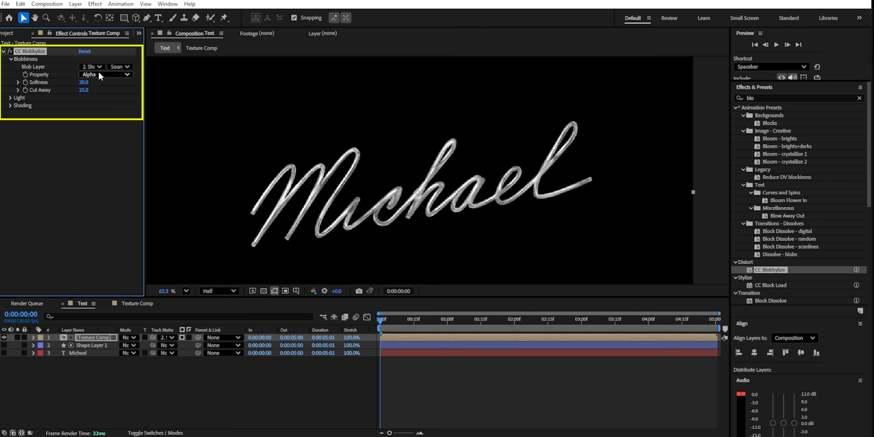
{"action": "left_click", "coordinate": [102, 75]}
{"action": "left_click", "coordinate": [112, 125]}
Set CC Blobbylize's Softness to 10 and Cut Away to 15.
{"action": "type", "text": "10"}
{"action": "key", "text": "Return"}
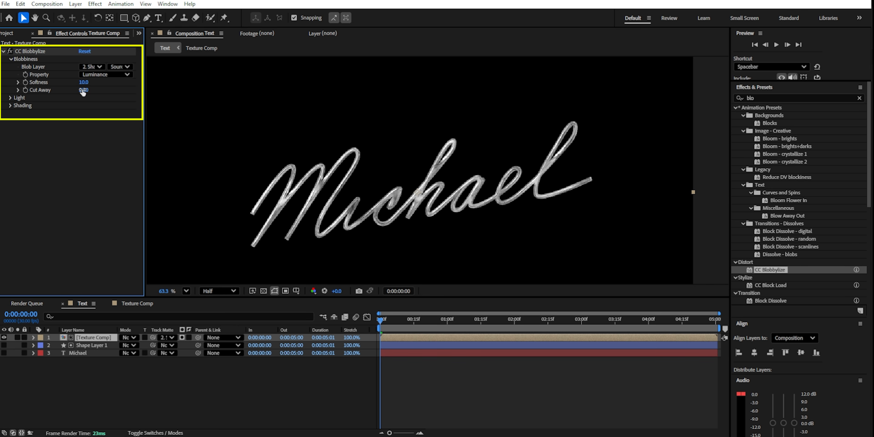
{"action": "type", "text": "15"}
{"action": "key", "text": "Return"}
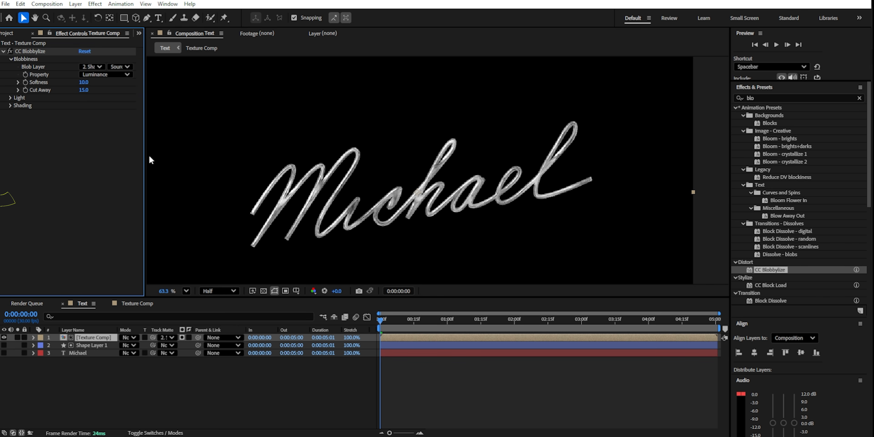
Set CC Blobbylize's Light Height to 70, preview the animation and collapse the effect's settings.
{"action": "left_click", "coordinate": [10, 97]}
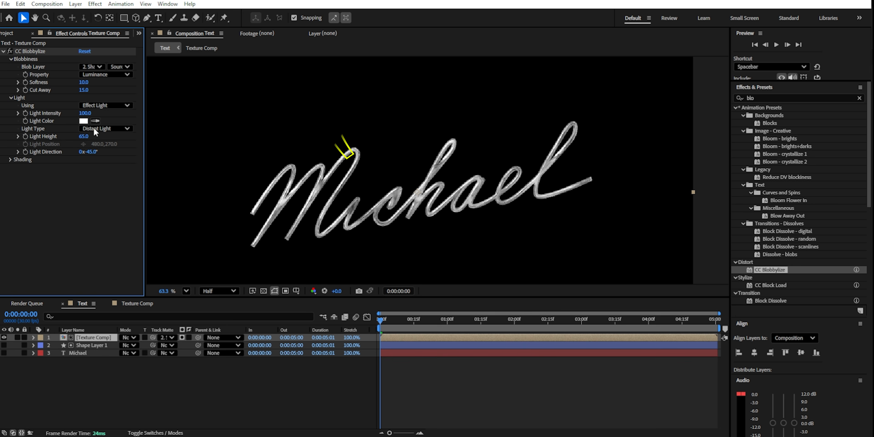
{"action": "left_click", "coordinate": [84, 136]}
{"action": "type", "text": "70"}
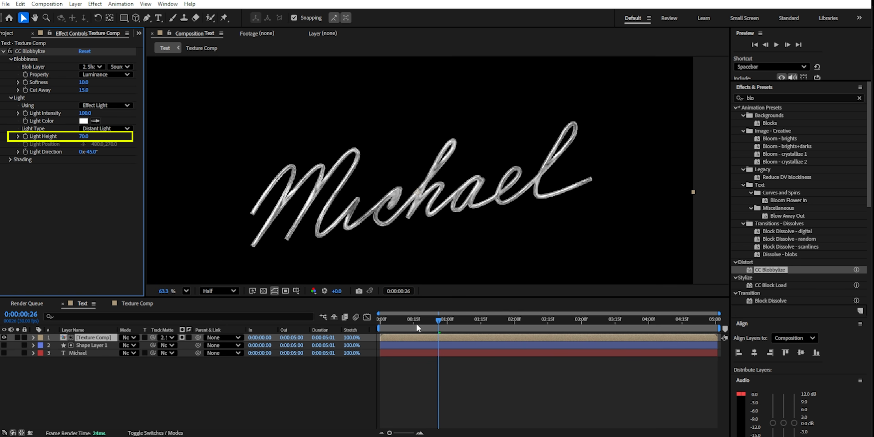
{"action": "mouse_move", "coordinate": [402, 320]}
{"action": "left_mouse_down"}
{"action": "mouse_move", "coordinate": [369, 316]}
{"action": "mouse_move", "coordinate": [600, 321]}
{"action": "mouse_move", "coordinate": [360, 295]}
{"action": "left_mouse_up"}
{"action": "key", "text": "space"}
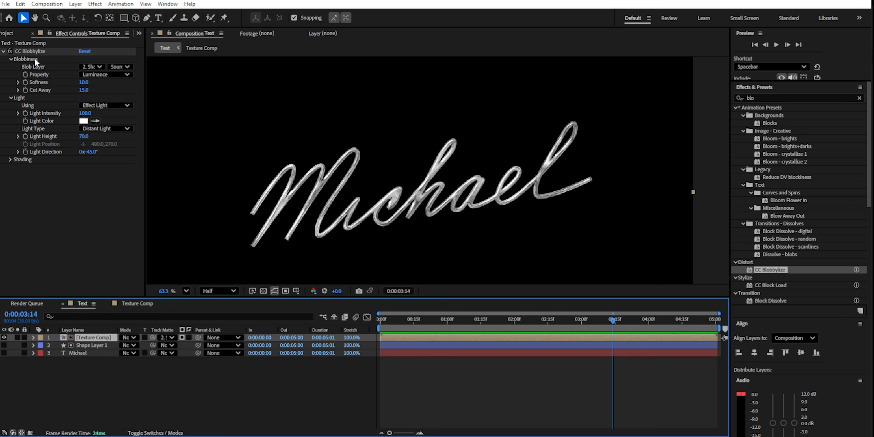
{"action": "left_click", "coordinate": [3, 51]}
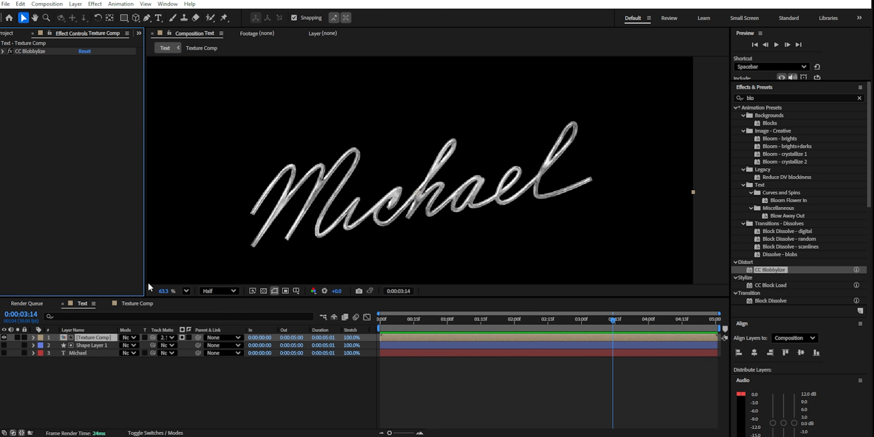
Find the Colorama effect and apply it to the Texture Comp layer.
{"action": "left_click", "coordinate": [763, 99]}
{"action": "type", "text": "colo"}
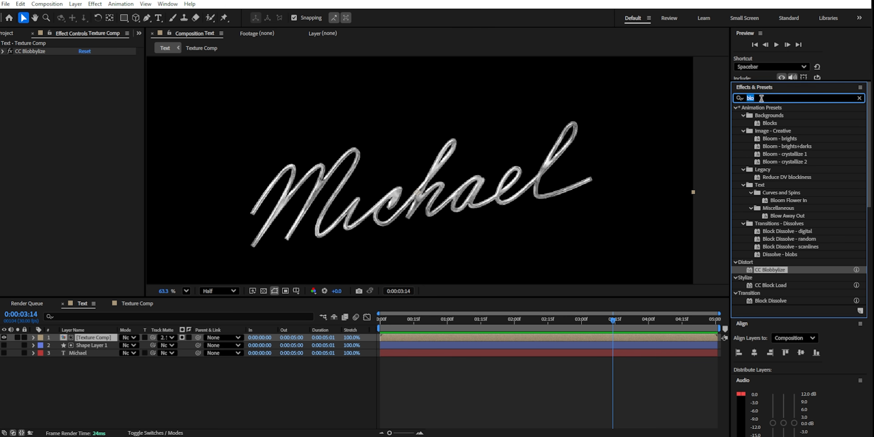
{"action": "type", "text": "ra"}
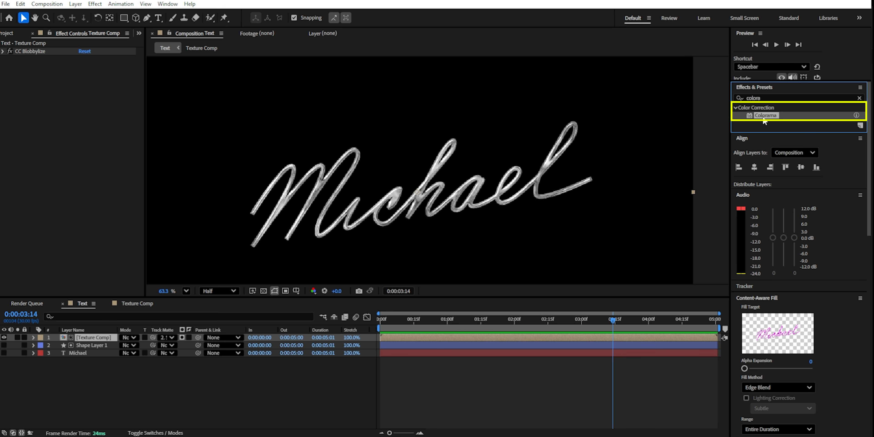
{"action": "left_click_drag", "start_coordinate": [765, 115], "coordinate": [85, 170]}
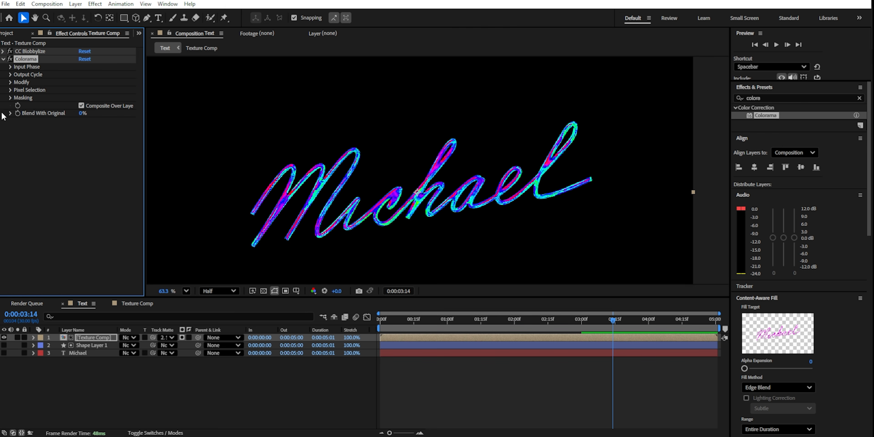
Set Colorama's Output Cycle preset palette to Golden 1 and return to the start of the timeline.
{"action": "left_click", "coordinate": [10, 67]}
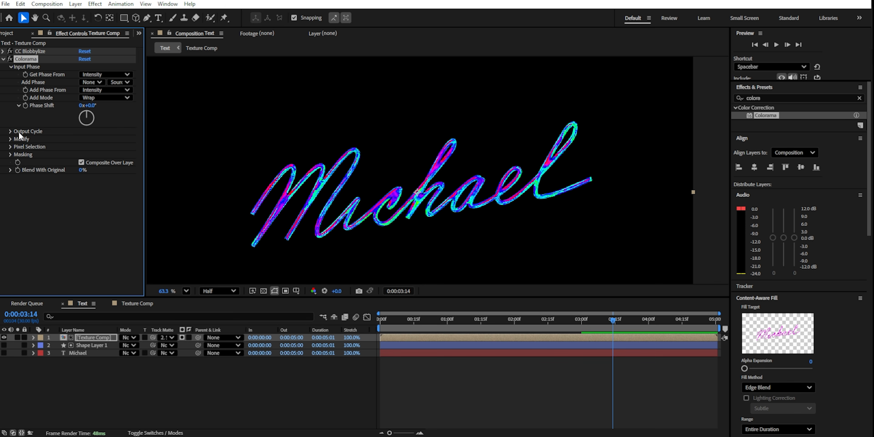
{"action": "left_click", "coordinate": [10, 131]}
{"action": "left_click", "coordinate": [90, 139]}
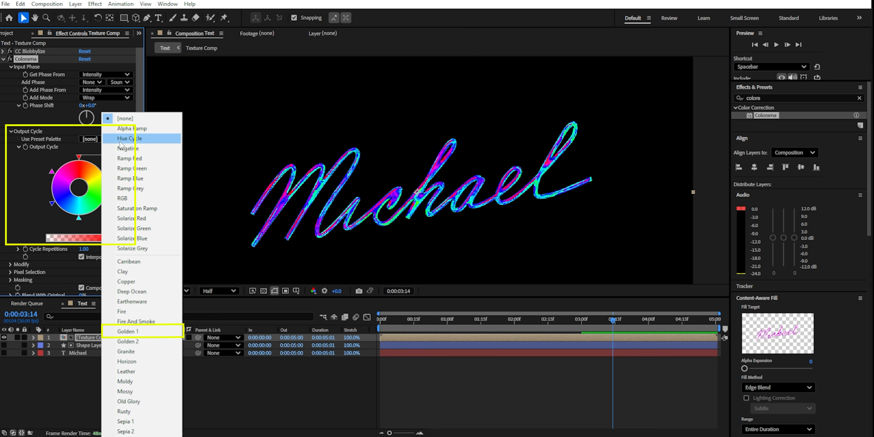
{"action": "left_click", "coordinate": [129, 331]}
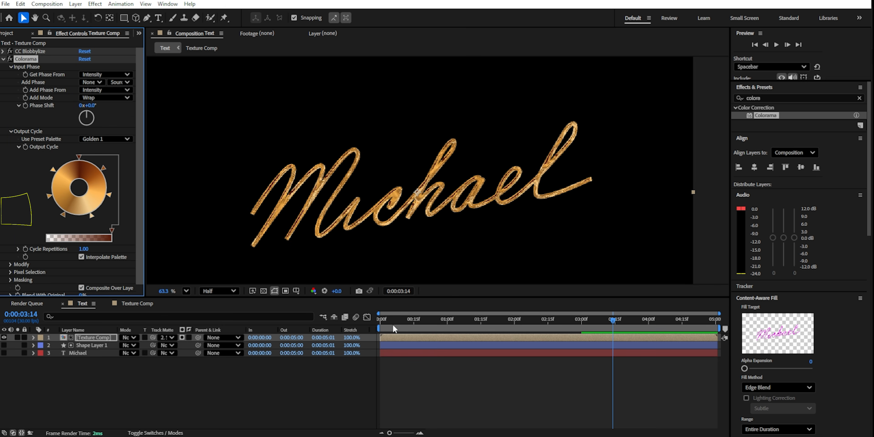
{"action": "left_click", "coordinate": [363, 320]}
{"action": "key", "text": "Home"}
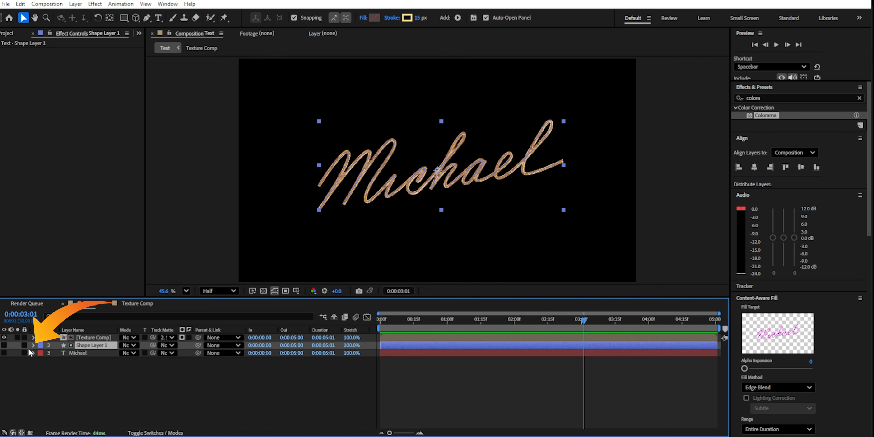
Add Trim Paths to Shape Layer 1 and move it inside the Shape 1 group directly below Path 1.
{"action": "left_click", "coordinate": [33, 346]}
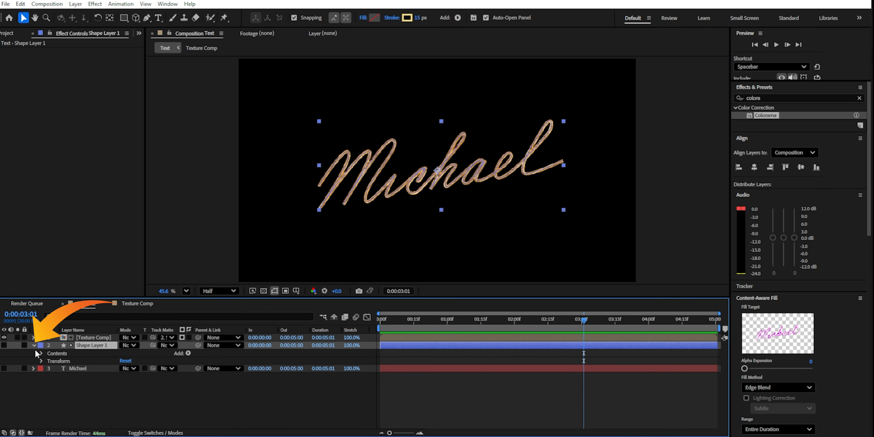
{"action": "left_click", "coordinate": [42, 354]}
{"action": "left_click", "coordinate": [49, 361]}
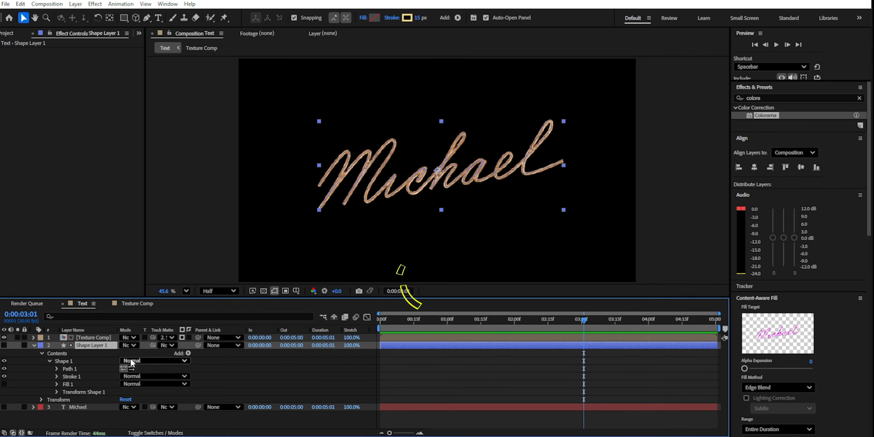
{"action": "left_click", "coordinate": [187, 353]}
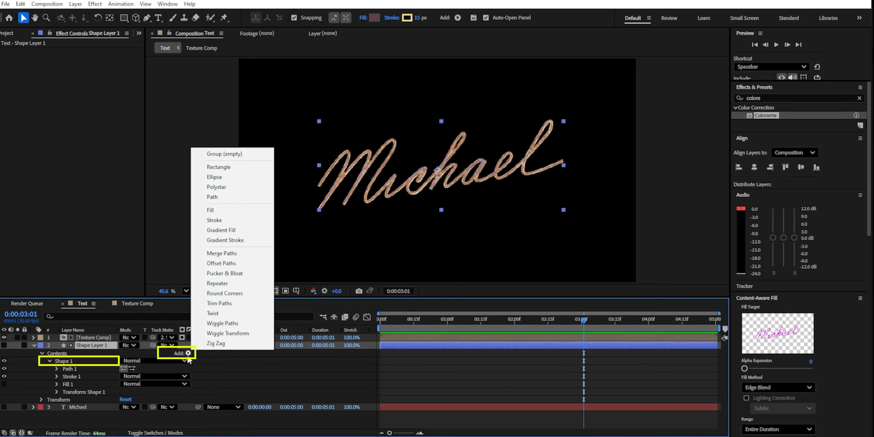
{"action": "left_click", "coordinate": [244, 305]}
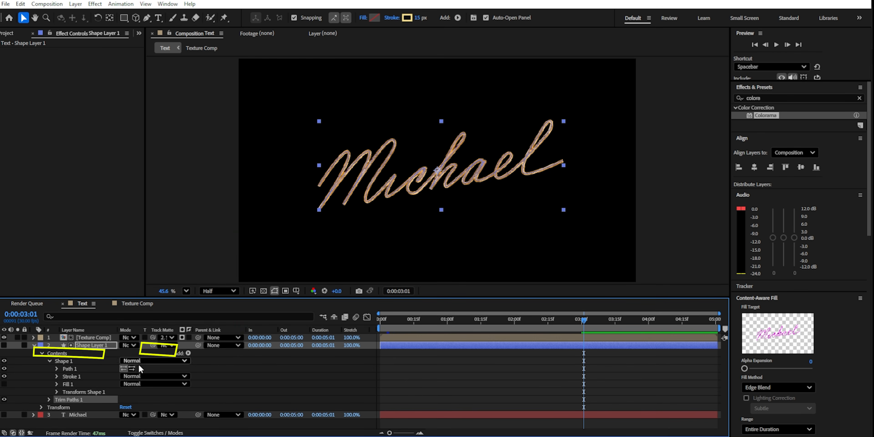
{"action": "left_click_drag", "start_coordinate": [66, 400], "coordinate": [92, 370]}
Keyframe Shape 1's Trim Paths End from 0% at 0:00:00:00 to 100% at 0:00:02:02, preview the writing and collapse the settings.
{"action": "key", "text": "Home"}
{"action": "left_click", "coordinate": [56, 376]}
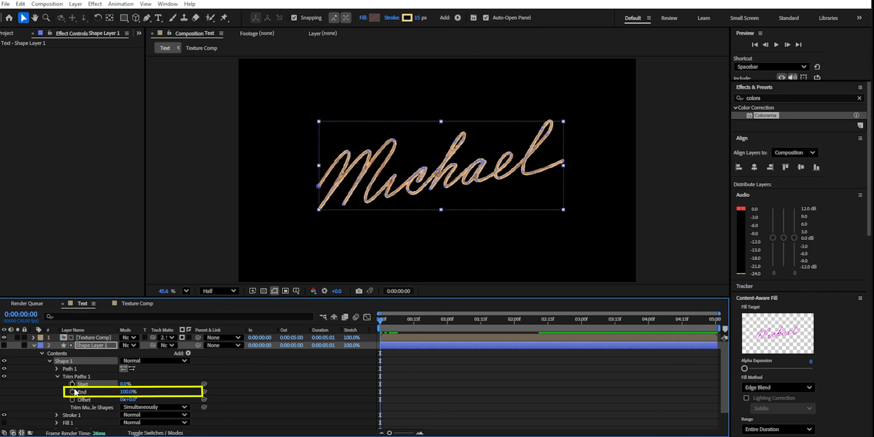
{"action": "left_click", "coordinate": [72, 391]}
{"action": "left_click_drag", "start_coordinate": [413, 321], "coordinate": [519, 324]}
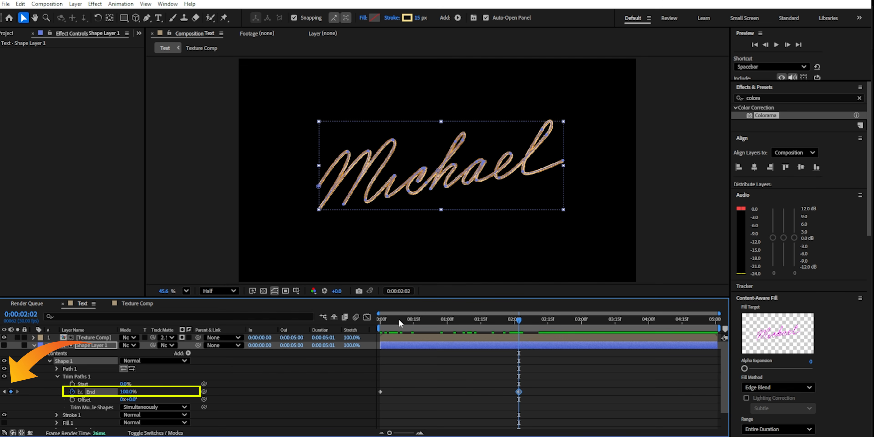
{"action": "key", "text": "Home"}
{"action": "left_click_drag", "start_coordinate": [125, 392], "coordinate": [11, 397]}
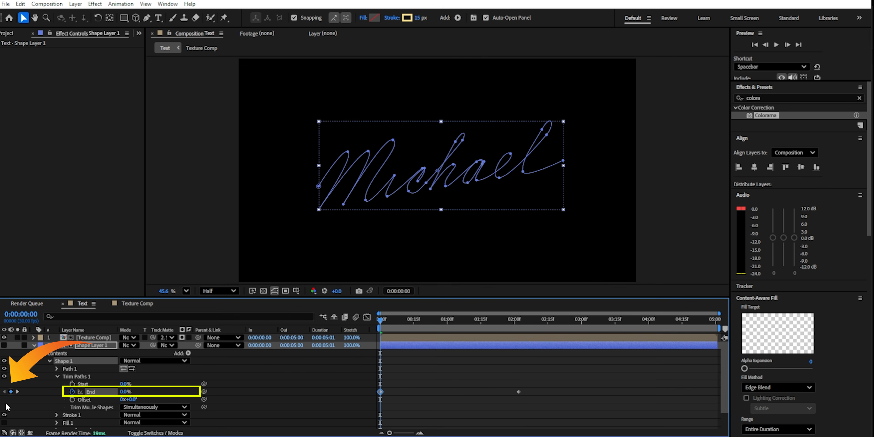
{"action": "key", "text": "space"}
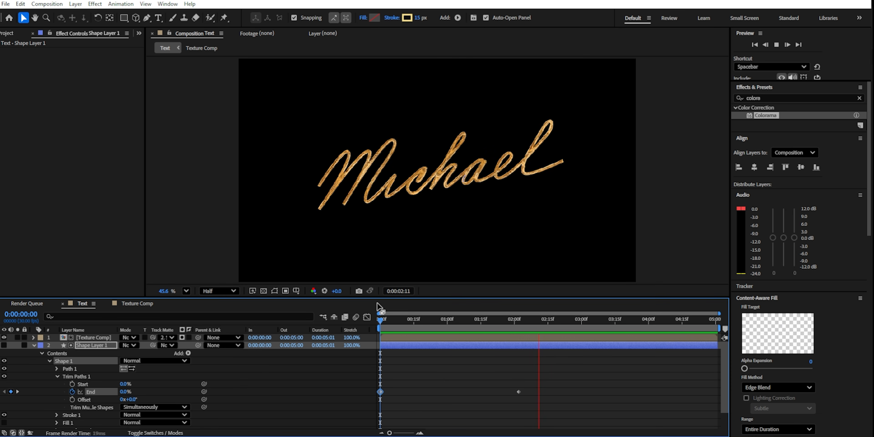
{"action": "key", "text": "space"}
{"action": "left_click", "coordinate": [58, 377]}
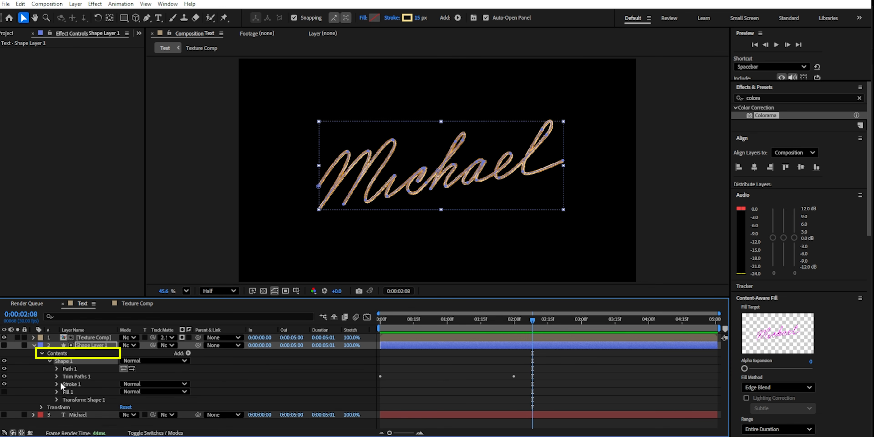
Draw an ellipse about 15 by 17 px inside Shape Layer 1's Contents as the dot above the i.
{"action": "left_click", "coordinate": [60, 353]}
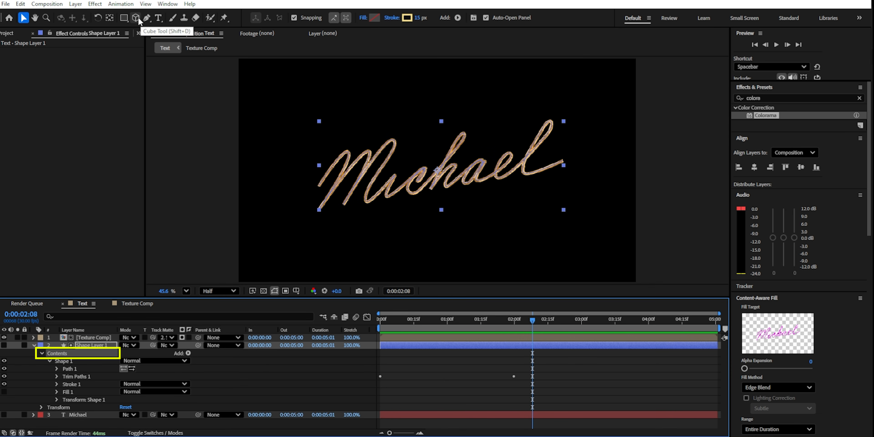
{"action": "left_click_drag", "start_coordinate": [124, 17], "coordinate": [125, 18]}
{"action": "left_click", "coordinate": [157, 35]}
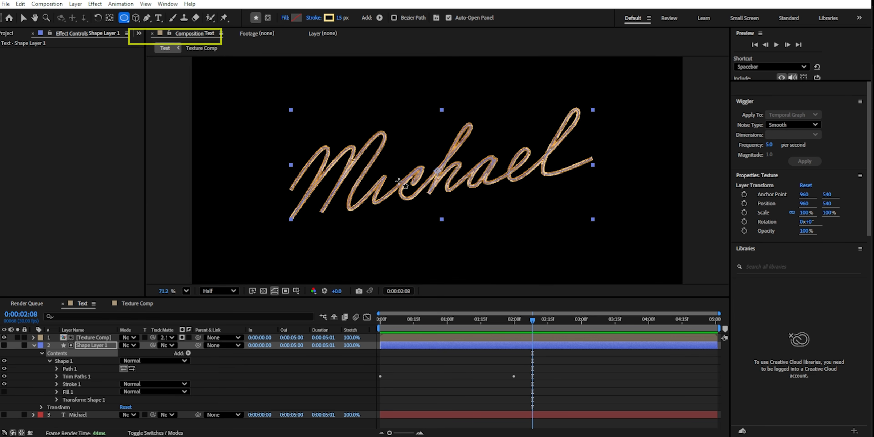
{"action": "scroll", "coordinate": [399, 181], "scroll_direction": "up", "scroll_amount": 5}
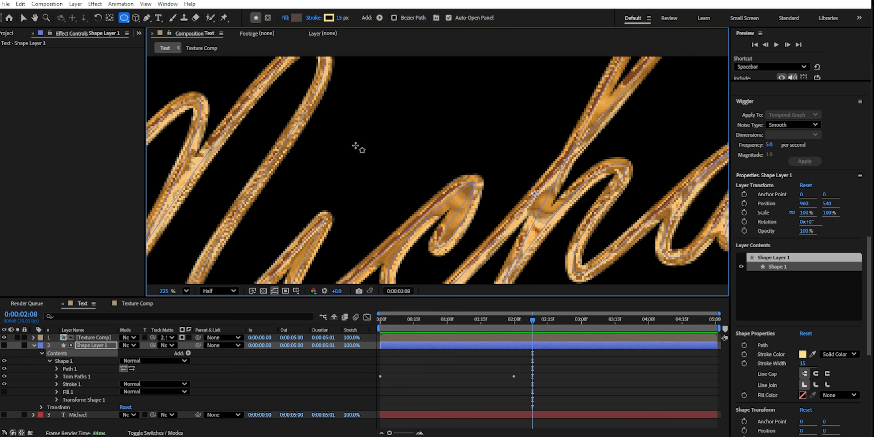
{"action": "left_click_drag", "start_coordinate": [349, 152], "coordinate": [363, 169]}
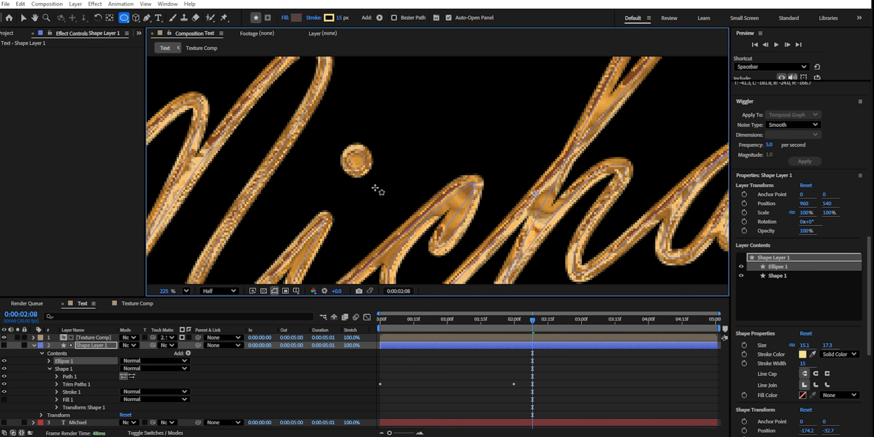
Resize the i's dot to a scale of 75.0, 87.1% and set its Transform rotation to -24°.
{"action": "left_click", "coordinate": [23, 18]}
{"action": "left_click", "coordinate": [364, 167]}
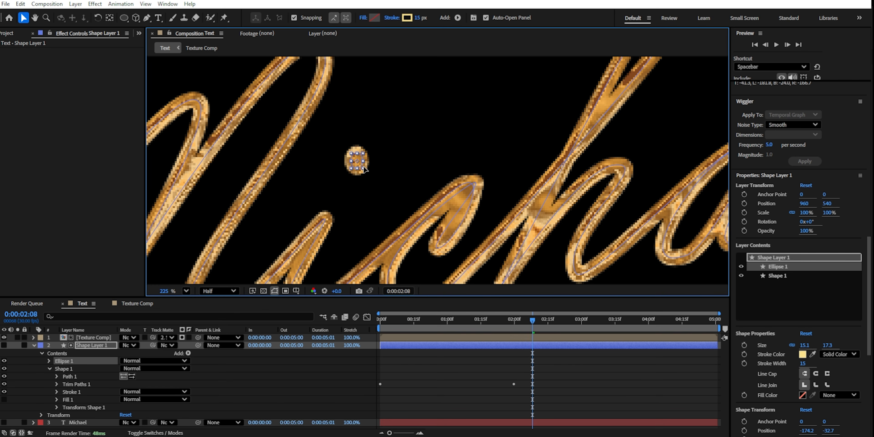
{"action": "left_click", "coordinate": [49, 361]}
{"action": "left_click", "coordinate": [50, 400]}
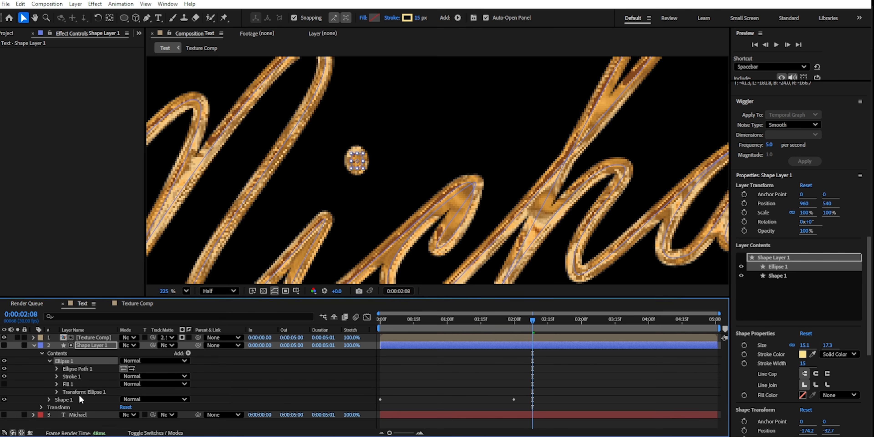
{"action": "left_click", "coordinate": [79, 393]}
{"action": "left_click", "coordinate": [57, 392]}
{"action": "scroll", "coordinate": [141, 419], "scroll_direction": "down", "scroll_amount": 3}
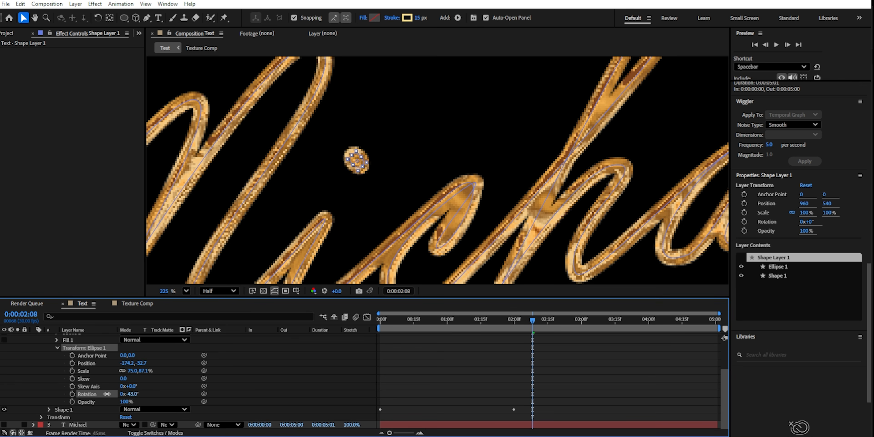
{"action": "scroll", "coordinate": [380, 204], "scroll_direction": "down", "scroll_amount": 2}
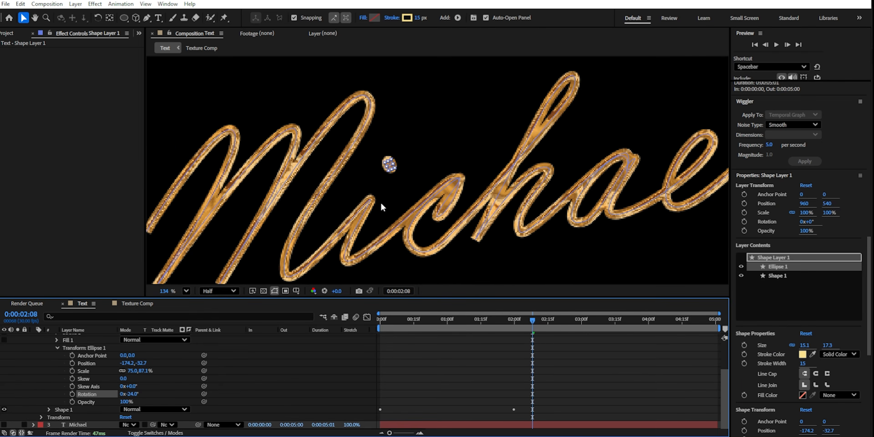
{"action": "scroll", "coordinate": [401, 205], "scroll_direction": "up", "scroll_amount": 1}
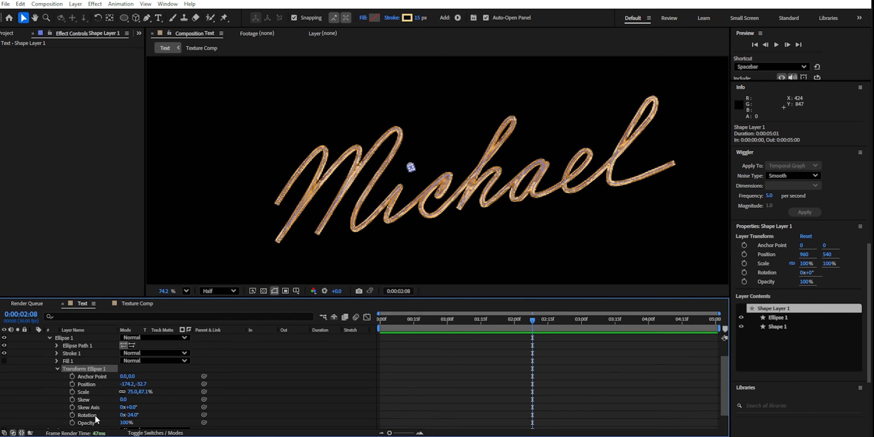
Keyframe Ellipse 1's opacity from 0% at 0:00:02:02 to 100% at 0:00:02:03, preview it and collapse the open groups.
{"action": "left_click", "coordinate": [87, 423]}
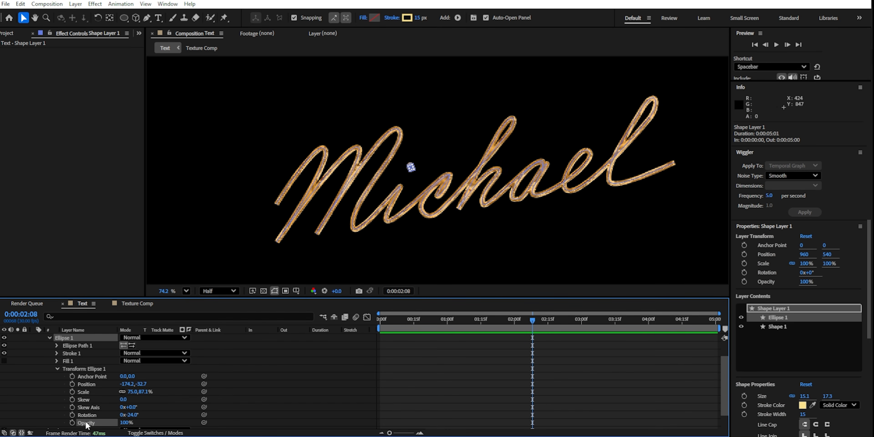
{"action": "key", "text": "Page_Up"}
{"action": "key", "text": "Page_Up"}
{"action": "key", "text": "Page_Up"}
{"action": "key", "text": "Page_Up"}
{"action": "key", "text": "Page_Up"}
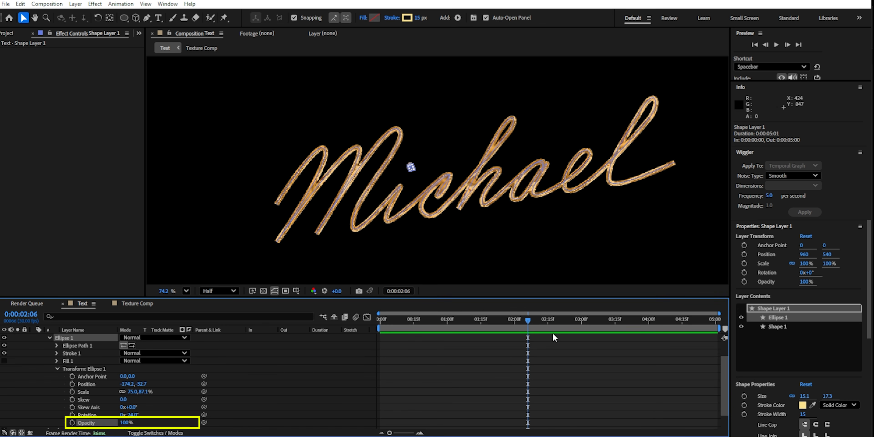
{"action": "type", "text": "0"}
{"action": "left_click", "coordinate": [170, 420]}
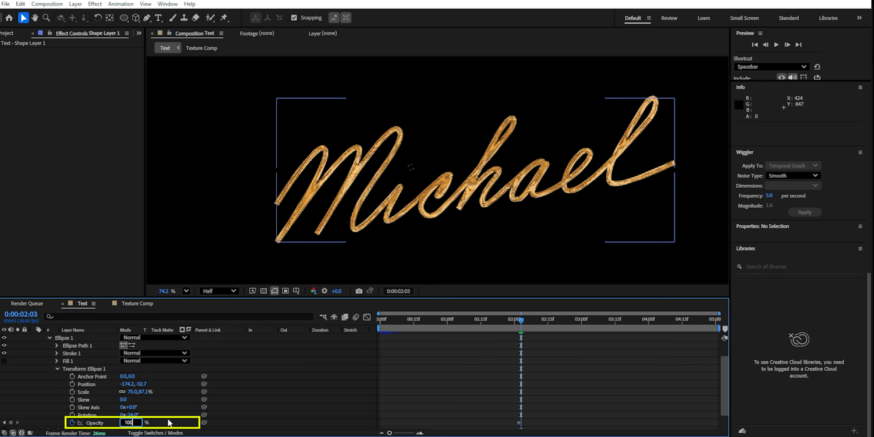
{"action": "key", "text": "space"}
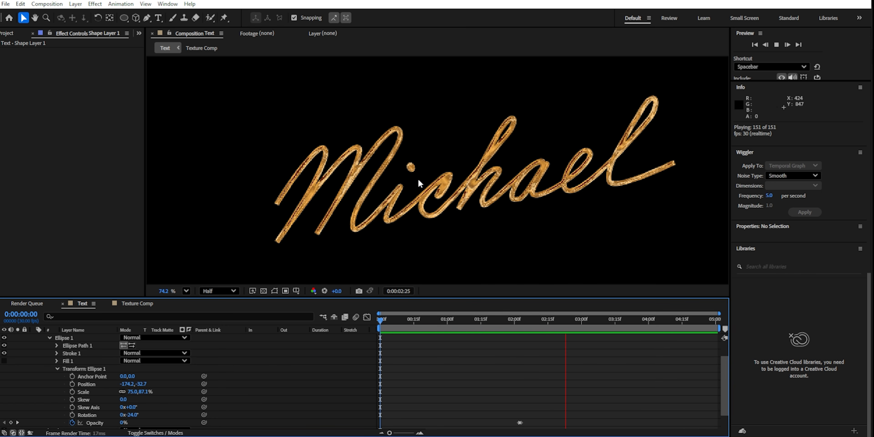
{"action": "key", "text": "space"}
{"action": "left_click", "coordinate": [57, 369]}
{"action": "left_click", "coordinate": [50, 361]}
Draw a curved two-point underline beneath the name with the Pen tool in Shape Layer 1's Contents and refine its handles and end point.
{"action": "left_click", "coordinate": [61, 353]}
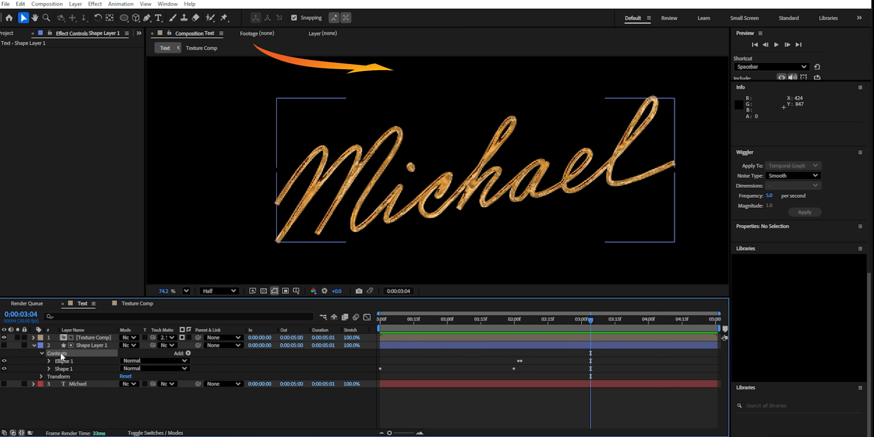
{"action": "left_click", "coordinate": [147, 18]}
{"action": "scroll", "coordinate": [364, 195], "scroll_direction": "down", "scroll_amount": 3}
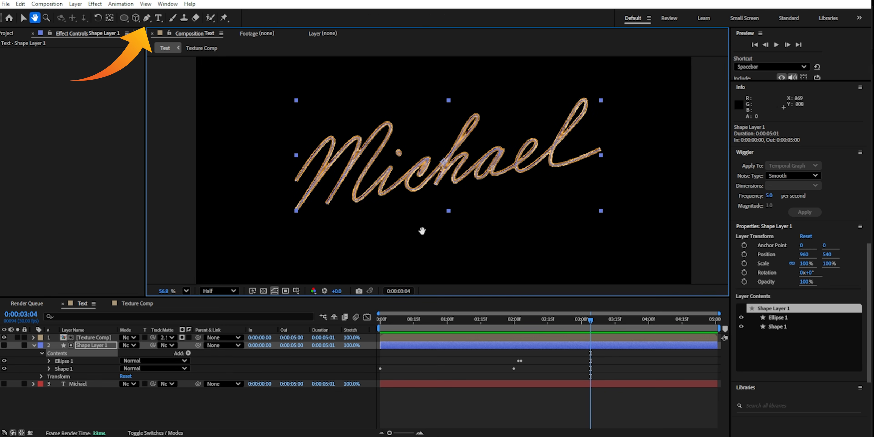
{"action": "left_click_drag", "start_coordinate": [325, 225], "coordinate": [343, 219]}
{"action": "left_click_drag", "start_coordinate": [576, 174], "coordinate": [632, 173]}
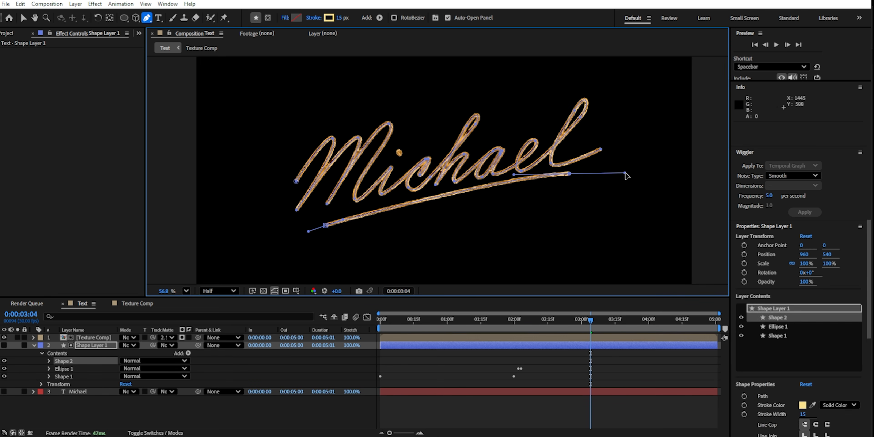
{"action": "mouse_move", "coordinate": [342, 219]}
{"action": "left_mouse_down"}
{"action": "mouse_move", "coordinate": [332, 224]}
{"action": "mouse_move", "coordinate": [364, 211]}
{"action": "left_mouse_up"}
{"action": "left_click_drag", "start_coordinate": [520, 174], "coordinate": [515, 174]}
{"action": "left_click_drag", "start_coordinate": [576, 174], "coordinate": [573, 174]}
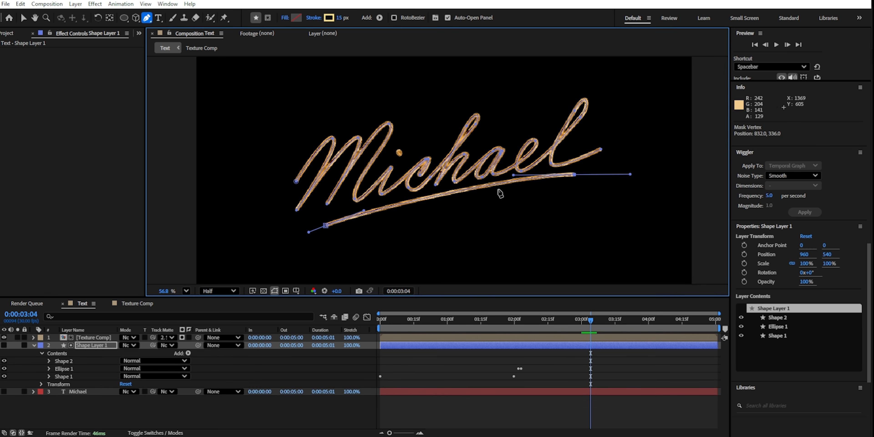
Add an opacity keyframe of 0% to Shape 2's transform, the underline, at 0:00:02:05.
{"action": "left_click_drag", "start_coordinate": [385, 321], "coordinate": [441, 326]}
{"action": "left_click", "coordinate": [65, 361]}
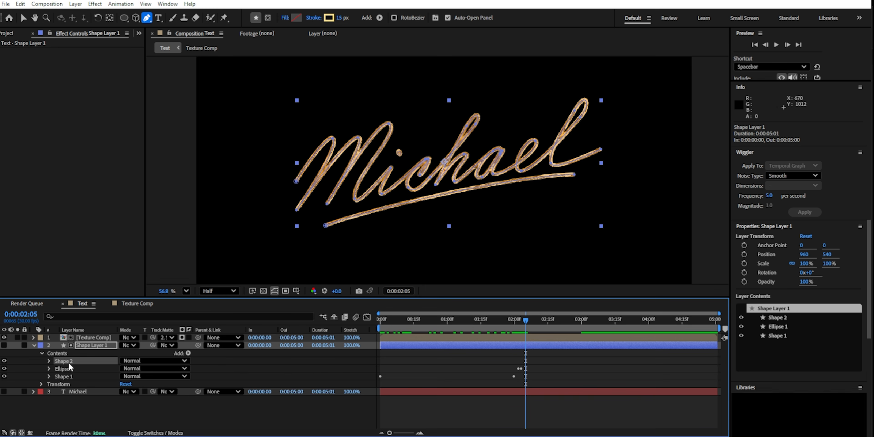
{"action": "left_click", "coordinate": [49, 361]}
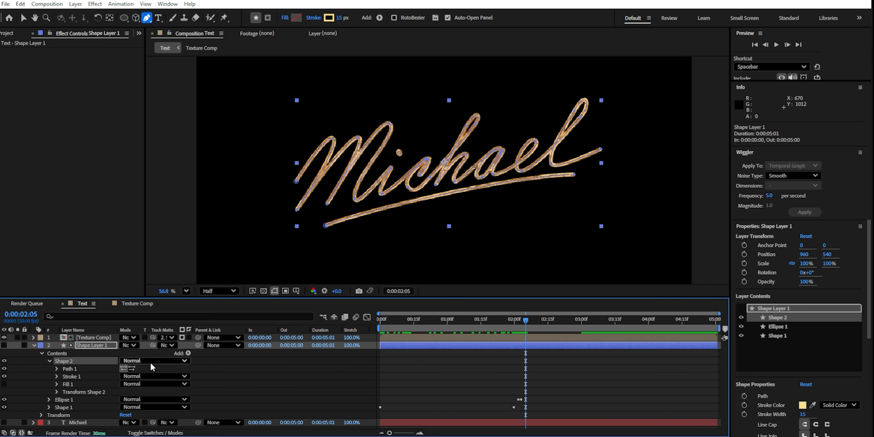
{"action": "left_click", "coordinate": [55, 392]}
{"action": "scroll", "coordinate": [93, 396], "scroll_direction": "down", "scroll_amount": 2}
{"action": "scroll", "coordinate": [85, 400], "scroll_direction": "down", "scroll_amount": 2}
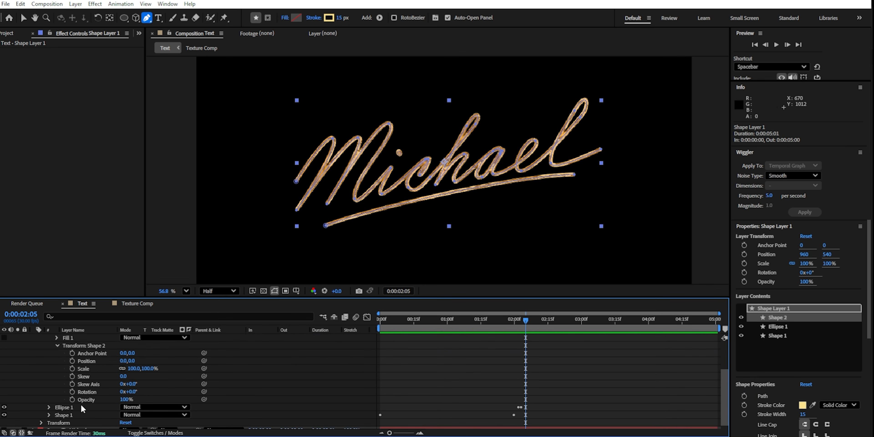
{"action": "left_click", "coordinate": [72, 400]}
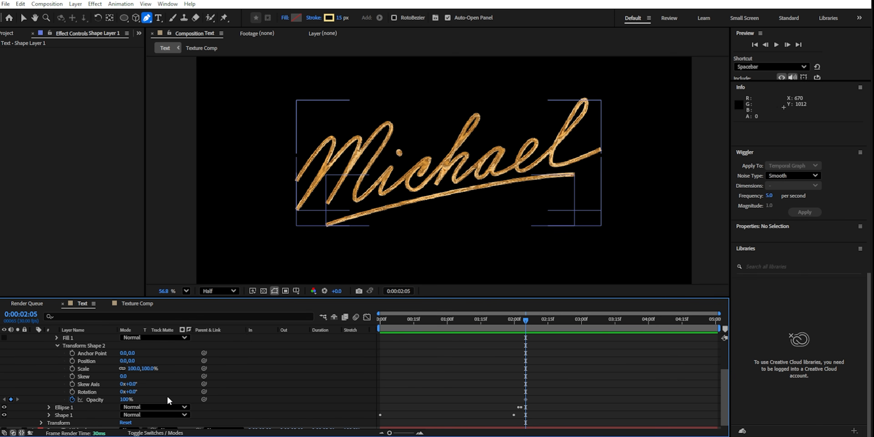
{"action": "left_click", "coordinate": [126, 399]}
{"action": "type", "text": "0"}
{"action": "key", "text": "Return"}
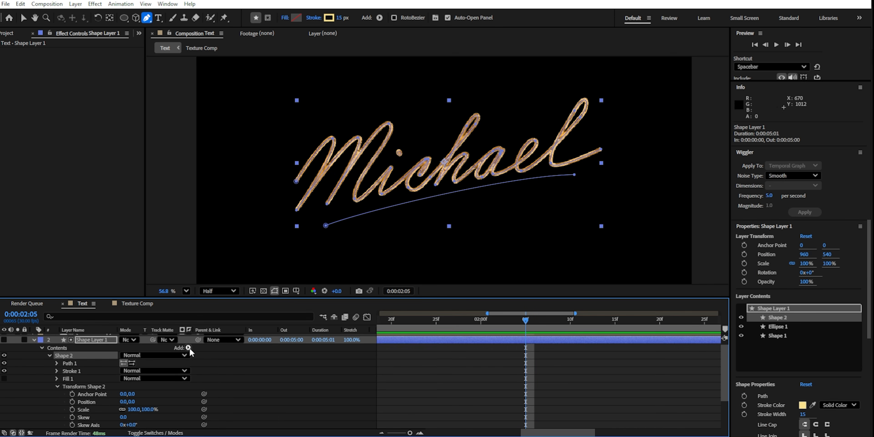
Add Trim Paths to the underline's Shape 2 group and expand its properties.
{"action": "left_click", "coordinate": [189, 348]}
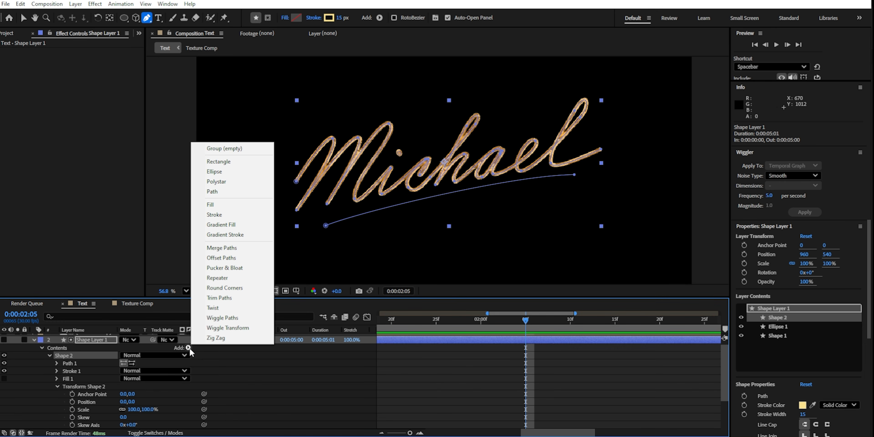
{"action": "left_click", "coordinate": [234, 295]}
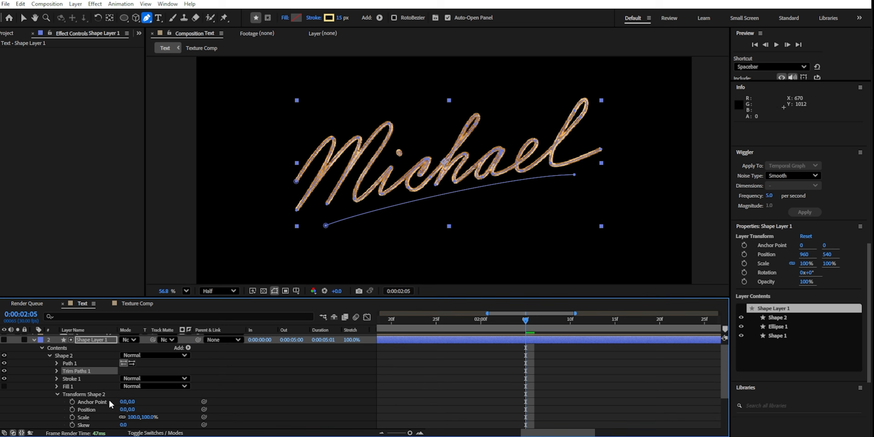
{"action": "left_click", "coordinate": [57, 371]}
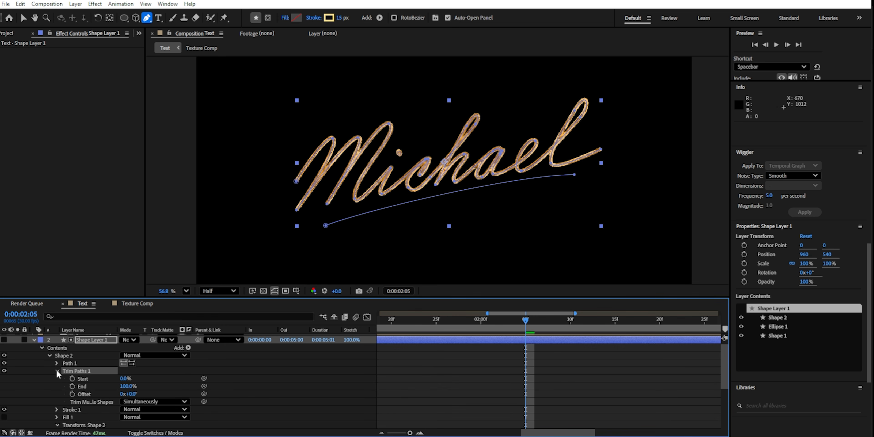
Keyframe the underline's Trim Paths End from 0% at 0:00:02:05 to 100% at 0:00:02:18 and preview the whole animation.
{"action": "left_click", "coordinate": [72, 386]}
{"action": "scroll", "coordinate": [228, 401], "scroll_direction": "up", "scroll_amount": 1}
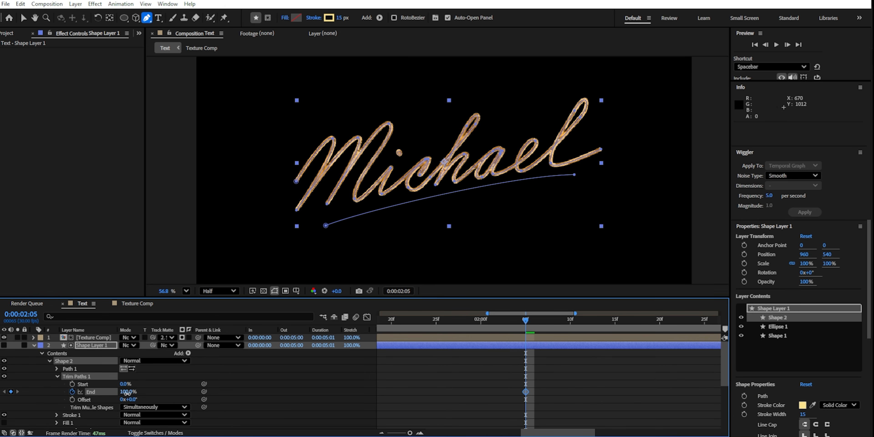
{"action": "left_click", "coordinate": [173, 397]}
{"action": "key", "text": "space"}
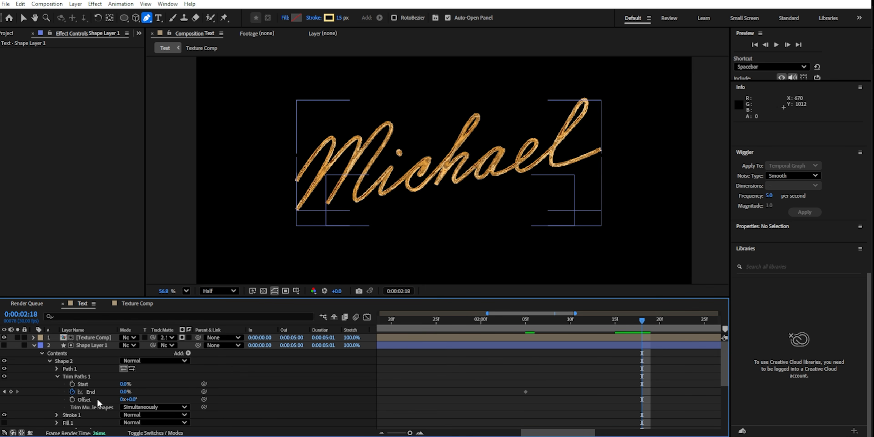
{"action": "left_click", "coordinate": [168, 395]}
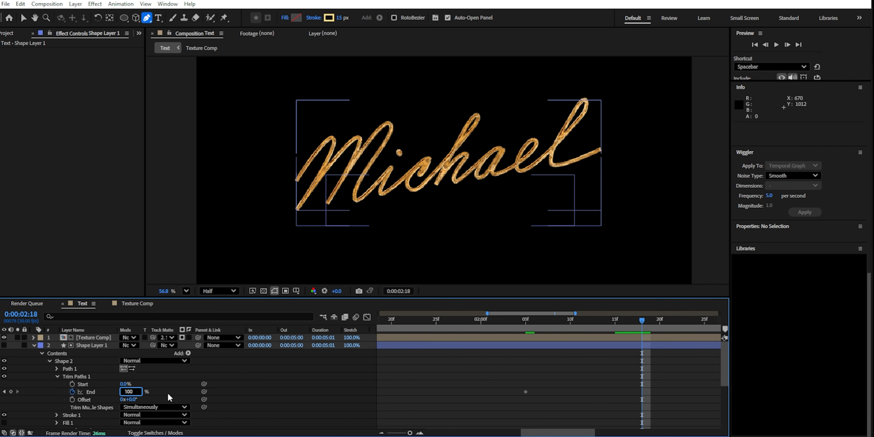
{"action": "left_click", "coordinate": [524, 322]}
{"action": "key", "text": "space"}
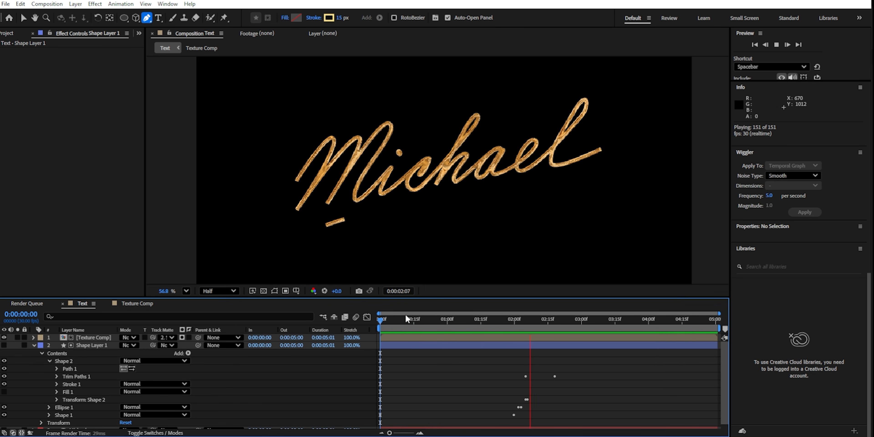
{"action": "key", "text": "space"}
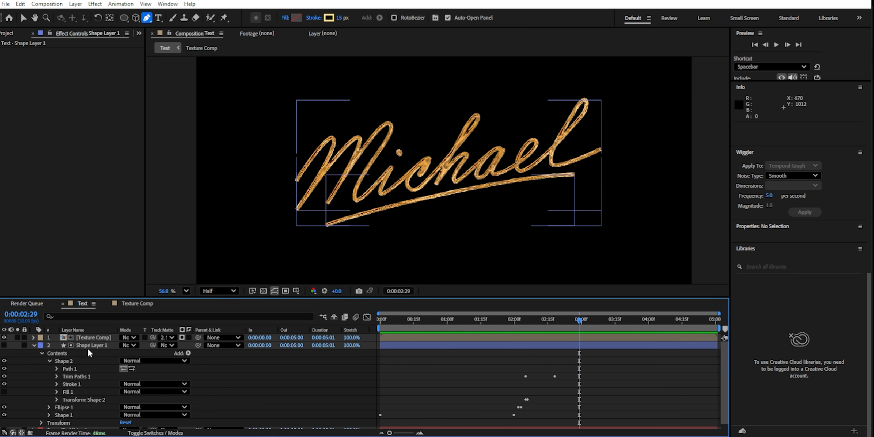
Reveal Shape Layer 1's keyframes, apply Easy Ease to the underline's Trim Paths End keyframes and preview the animation.
{"action": "left_click", "coordinate": [89, 345]}
{"action": "key", "text": "u"}
{"action": "left_click", "coordinate": [526, 321]}
{"action": "scroll", "coordinate": [533, 360], "scroll_direction": "up", "scroll_amount": 2}
{"action": "left_click_drag", "start_coordinate": [511, 359], "coordinate": [579, 350]}
{"action": "right_click", "coordinate": [572, 355]}
{"action": "right_click", "coordinate": [518, 353]}
{"action": "mouse_move", "coordinate": [556, 346]}
{"action": "left_click", "coordinate": [656, 266]}
{"action": "key", "text": "shift+F3"}
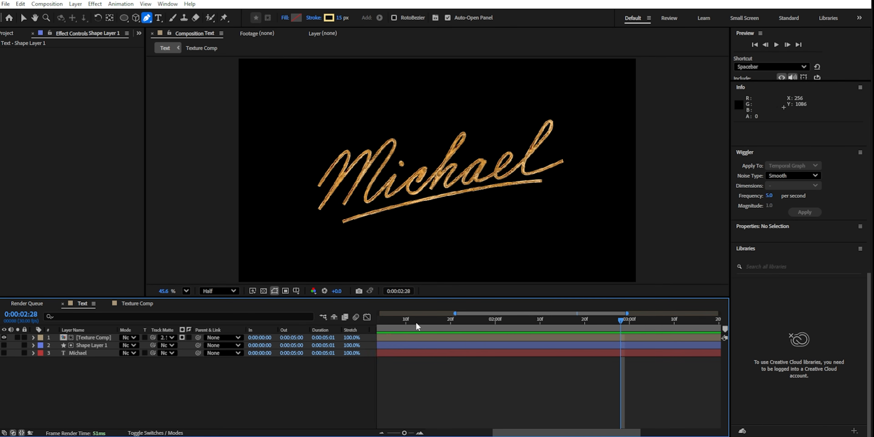
{"action": "key", "text": "space"}
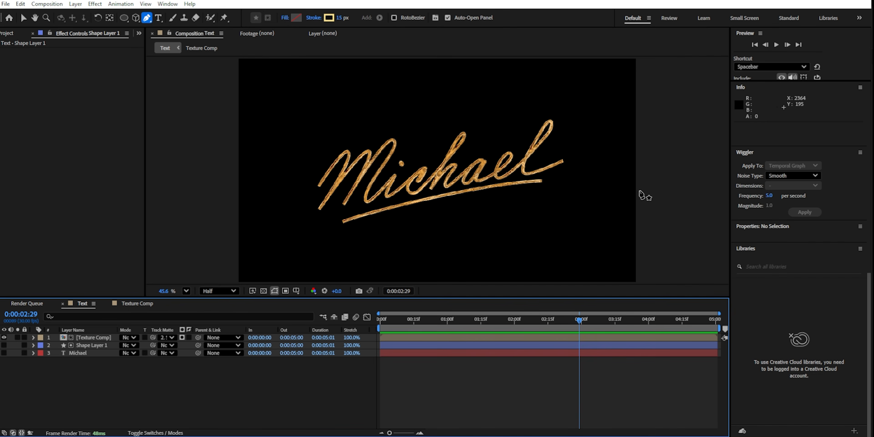
Create a black 1920 by 1080 px solid layer named Flare.
{"action": "left_click", "coordinate": [75, 4]}
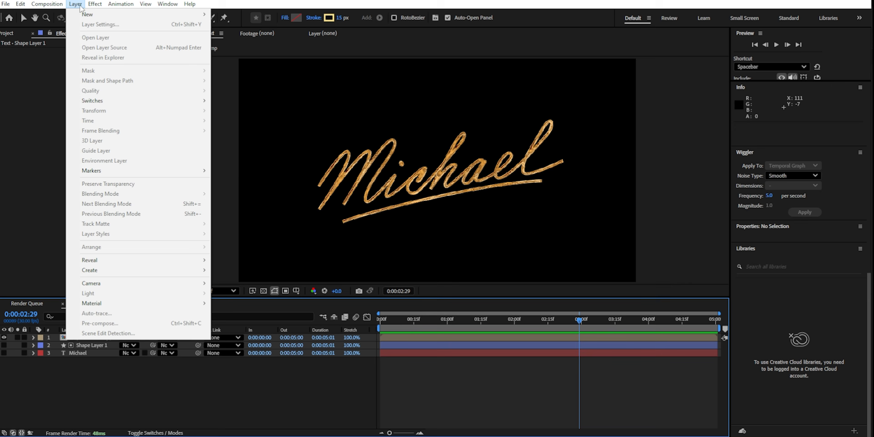
{"action": "mouse_move", "coordinate": [88, 11]}
{"action": "left_click", "coordinate": [234, 21]}
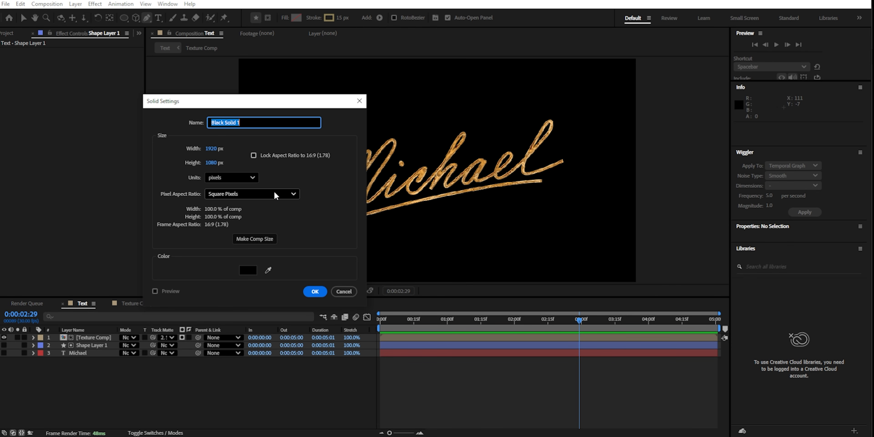
{"action": "left_click", "coordinate": [314, 292]}
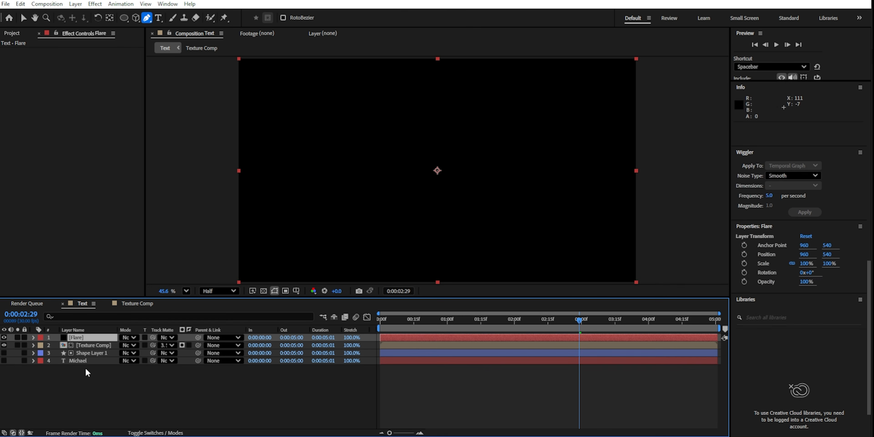
Apply the Lens Flare effect to the Flare layer and set the layer's blending mode to Add.
{"action": "scroll", "coordinate": [833, 237], "scroll_direction": "down", "scroll_amount": 5}
{"action": "scroll", "coordinate": [831, 238], "scroll_direction": "up", "scroll_amount": 2}
{"action": "left_click", "coordinate": [769, 97]}
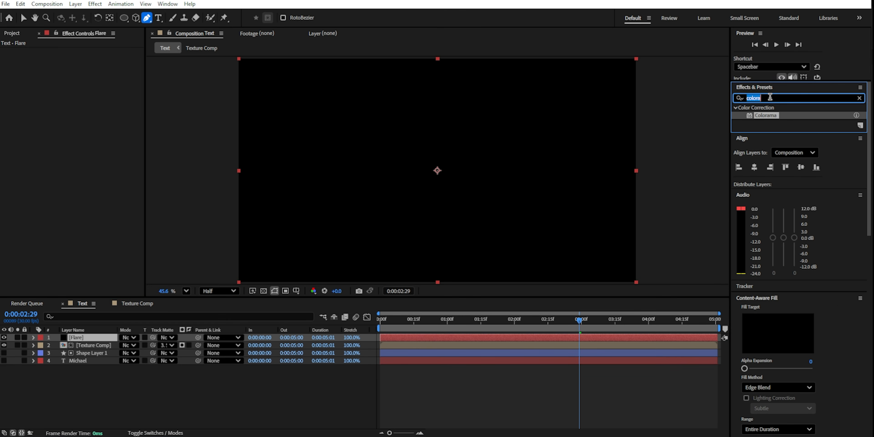
{"action": "type", "text": "lens"}
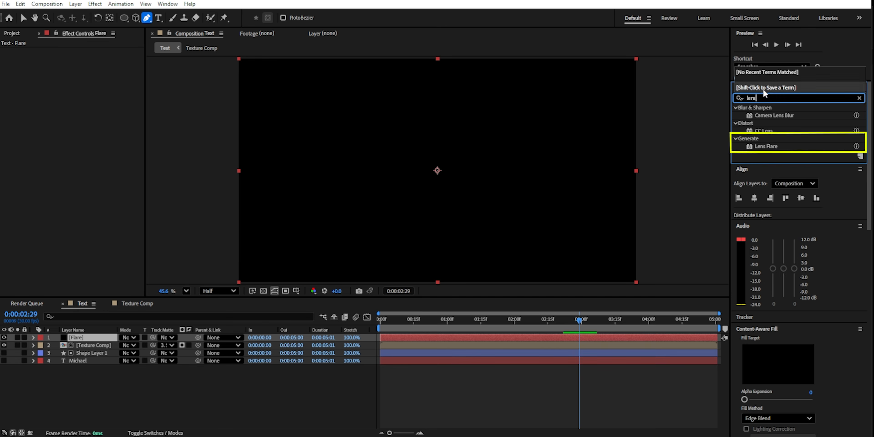
{"action": "left_click_drag", "start_coordinate": [766, 146], "coordinate": [91, 338]}
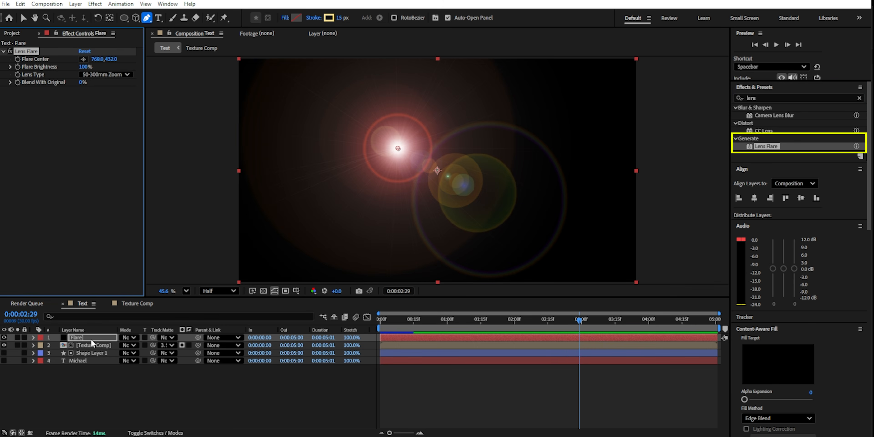
{"action": "left_click", "coordinate": [130, 338]}
{"action": "left_click", "coordinate": [174, 157]}
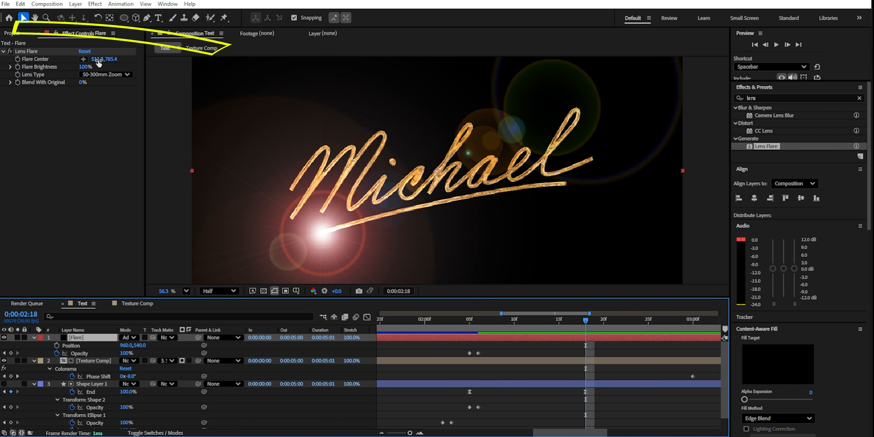
Set the flare's brightness to 10%, place its center at the underline's end, about 1466, 591, and keyframe Flare Center at 0:00:02:18.
{"action": "left_click_drag", "start_coordinate": [97, 60], "coordinate": [563, 121]}
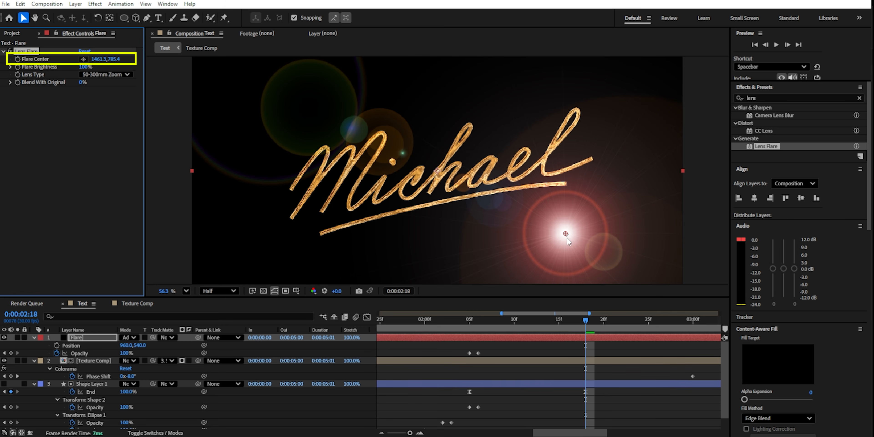
{"action": "left_click_drag", "start_coordinate": [565, 236], "coordinate": [569, 187]}
{"action": "key", "text": "slash"}
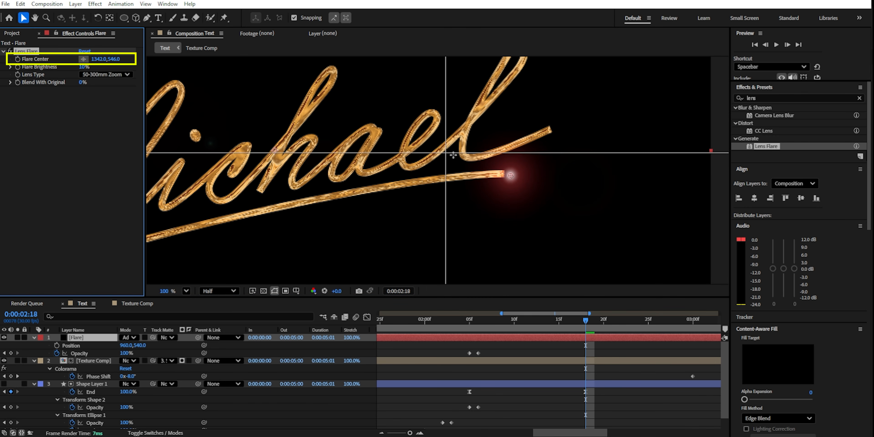
{"action": "left_click_drag", "start_coordinate": [453, 154], "coordinate": [504, 174]}
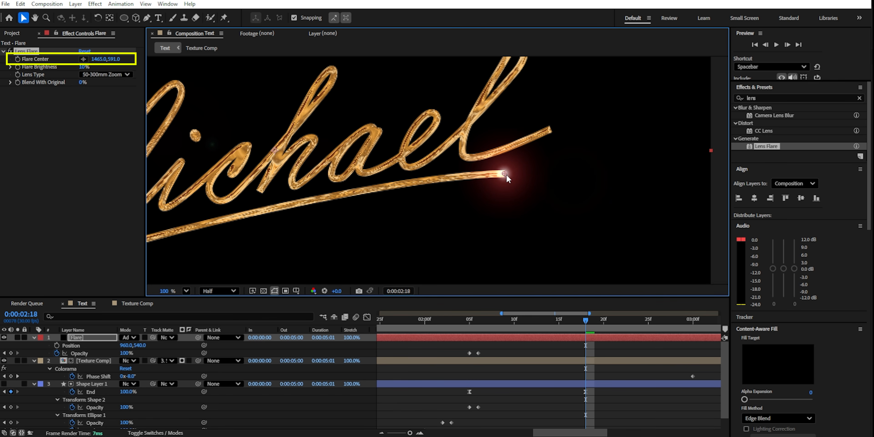
{"action": "scroll", "coordinate": [505, 174], "scroll_direction": "down", "scroll_amount": 2}
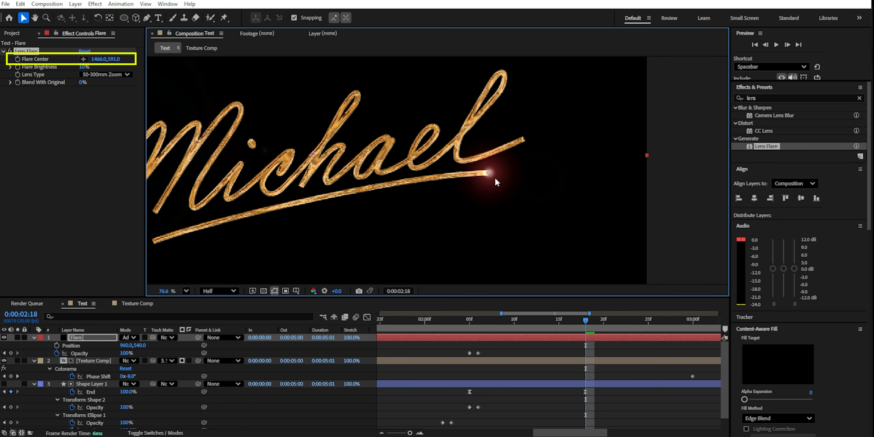
{"action": "left_click", "coordinate": [18, 59]}
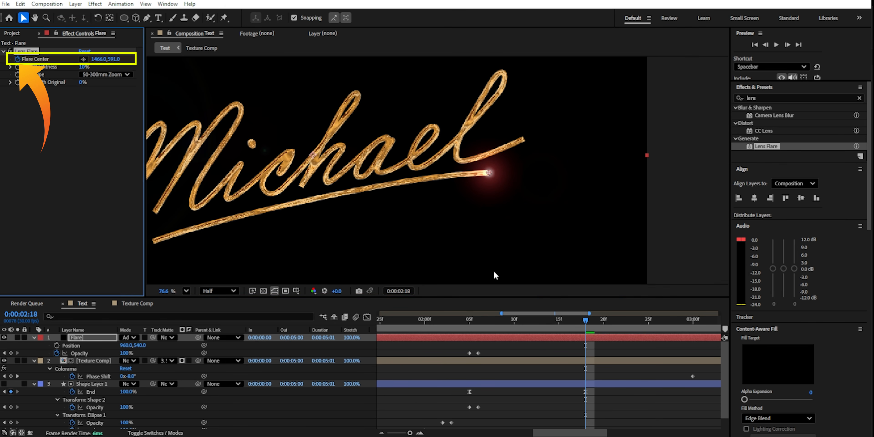
Keyframe the Flare Center at the underline's start, about 508, 787, at 0:00:02:06.
{"action": "left_click_drag", "start_coordinate": [584, 319], "coordinate": [478, 320]}
{"action": "scroll", "coordinate": [416, 172], "scroll_direction": "down", "scroll_amount": 1}
{"action": "left_click_drag", "start_coordinate": [416, 172], "coordinate": [453, 151]}
{"action": "left_click_drag", "start_coordinate": [518, 151], "coordinate": [301, 193]}
{"action": "scroll", "coordinate": [226, 213], "scroll_direction": "up", "scroll_amount": 4}
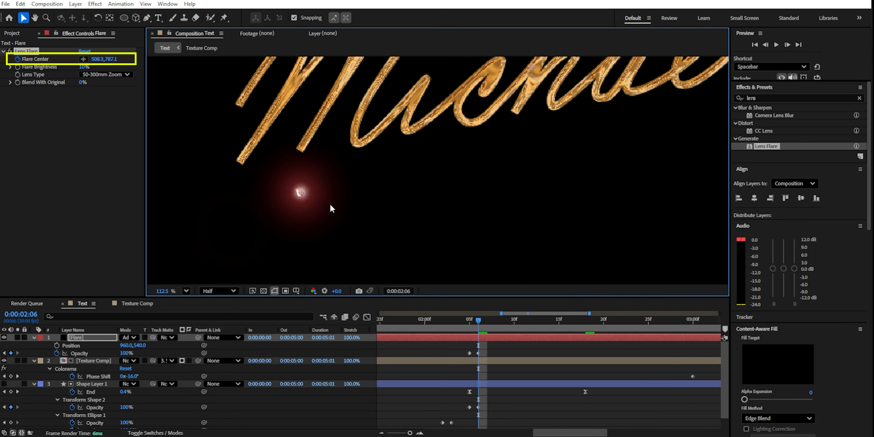
{"action": "scroll", "coordinate": [331, 209], "scroll_direction": "down", "scroll_amount": 4}
Add in-between Flare Center keyframes that keep the flare on the underline's growing tip, checking frames up to 0:00:02:15.
{"action": "left_click_drag", "start_coordinate": [478, 320], "coordinate": [541, 322]}
{"action": "left_click_drag", "start_coordinate": [427, 161], "coordinate": [278, 191]}
{"action": "key", "text": "Page_Up"}
{"action": "key", "text": "Page_Up"}
{"action": "key", "text": "Page_Up"}
{"action": "key", "text": "Page_Up"}
{"action": "key", "text": "Page_Up"}
{"action": "key", "text": "Page_Down"}
{"action": "key", "text": "Page_Down"}
{"action": "key", "text": "Page_Down"}
{"action": "key", "text": "Page_Down"}
{"action": "left_click_drag", "start_coordinate": [346, 172], "coordinate": [342, 173]}
{"action": "key", "text": "Page_Down"}
{"action": "key", "text": "Page_Down"}
{"action": "key", "text": "Page_Down"}
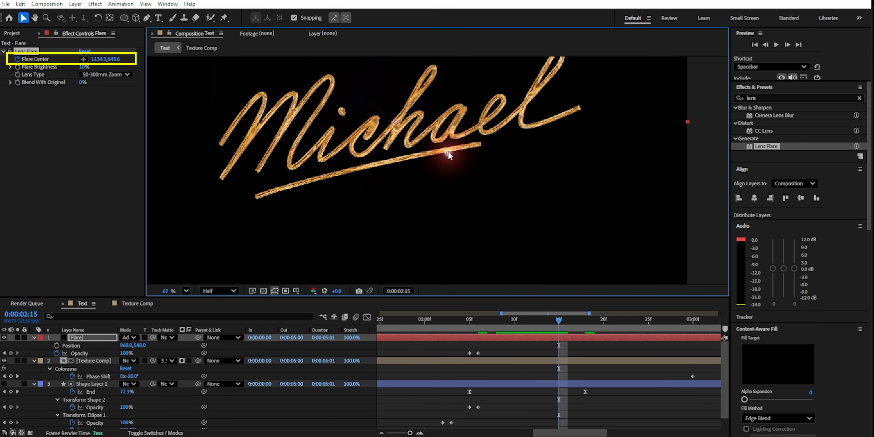
Align the Flare Center with the underline's tip at 0:00:02:15 and check the frames up to 0:00:02:18.
{"action": "left_click_drag", "start_coordinate": [448, 153], "coordinate": [475, 147]}
{"action": "key", "text": "Page_Up"}
{"action": "key", "text": "Page_Down"}
{"action": "key", "text": "Page_Down"}
{"action": "key", "text": "Page_Down"}
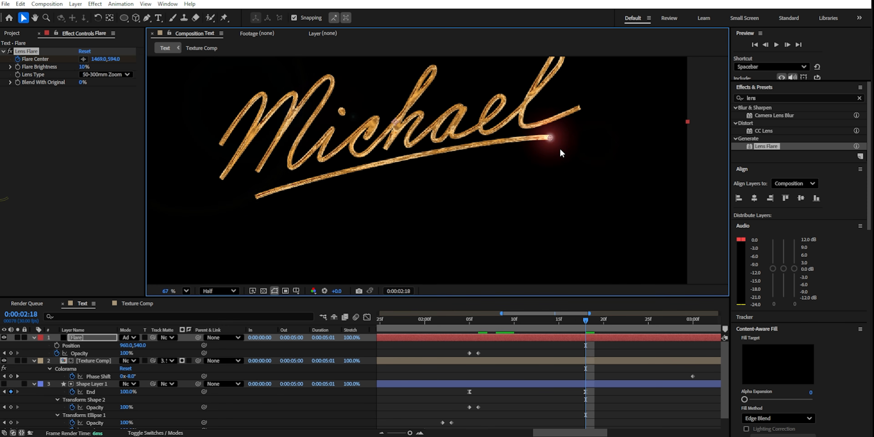
Start Flare Brightness keyframes at 0:00:02:06 and set the brightness to 50% at 0:00:02:18.
{"action": "key", "text": "j"}
{"action": "left_click", "coordinate": [18, 67]}
{"action": "left_click_drag", "start_coordinate": [478, 320], "coordinate": [585, 325]}
{"action": "left_click", "coordinate": [82, 66]}
{"action": "type", "text": "50"}
{"action": "key", "text": "Return"}
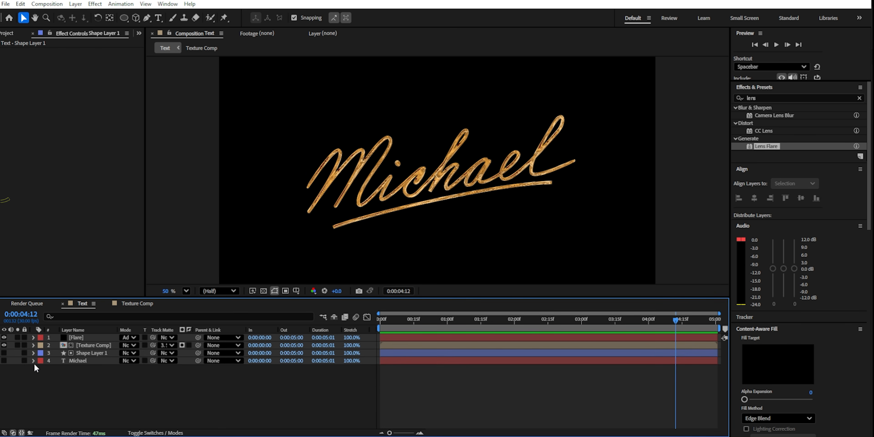
Pre-compose the Texture Comp, Shape Layer 1 and name text layers as ALL, moving all attributes into the new composition.
{"action": "left_click", "coordinate": [93, 360]}
{"action": "left_click", "coordinate": [90, 353], "text": "shift"}
{"action": "left_click", "coordinate": [89, 345], "text": "shift"}
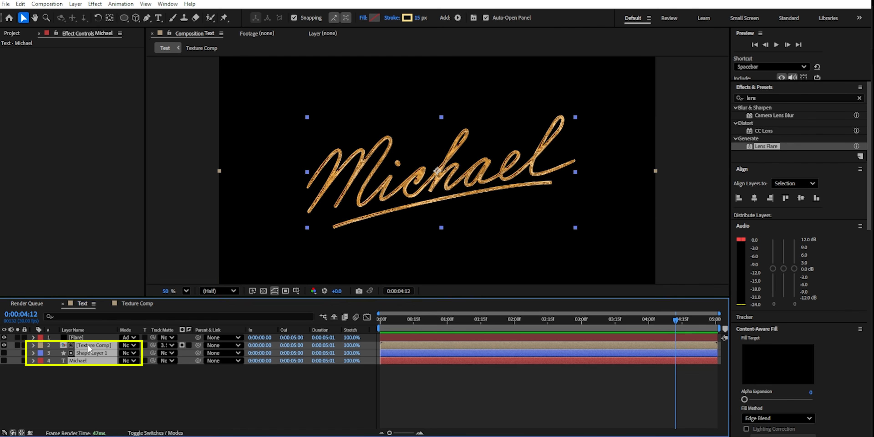
{"action": "right_click", "coordinate": [87, 345]}
{"action": "left_click", "coordinate": [149, 275]}
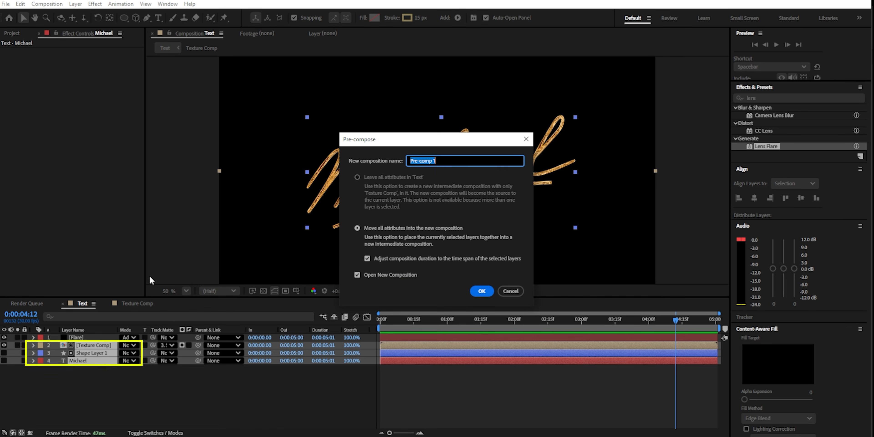
{"action": "type", "text": "ALL"}
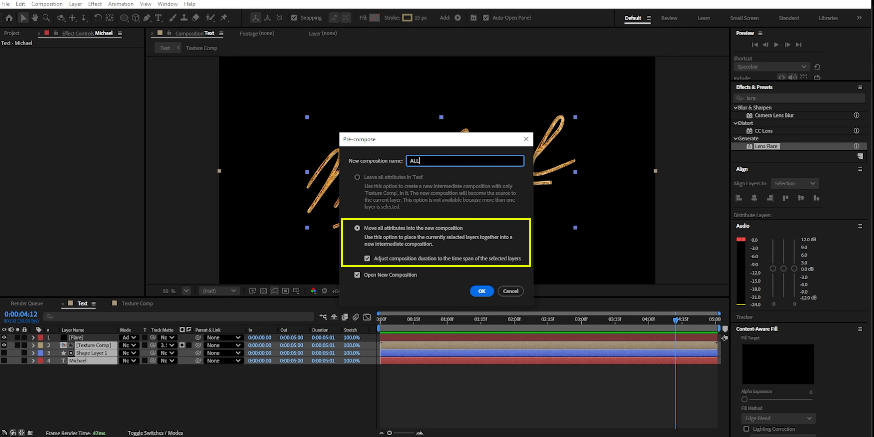
{"action": "left_click", "coordinate": [482, 290]}
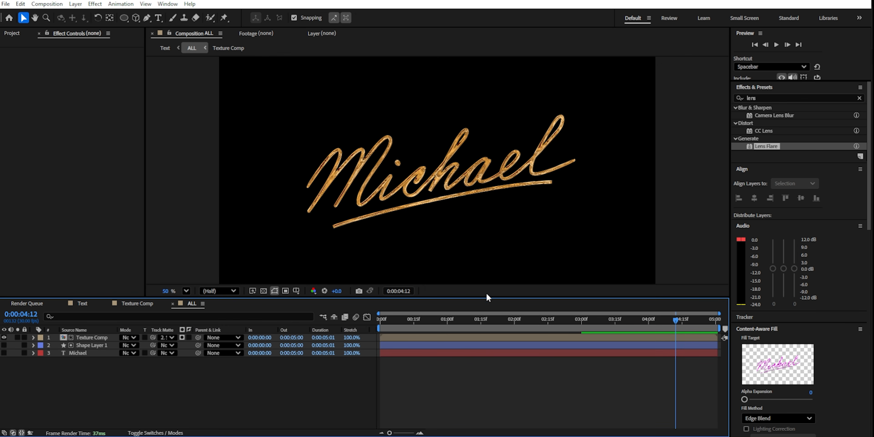
Return to the Text composition, select the Flare layer and review the flare animation up to 0:00:02:21.
{"action": "left_click", "coordinate": [135, 302]}
{"action": "left_click", "coordinate": [82, 304]}
{"action": "left_click", "coordinate": [66, 339]}
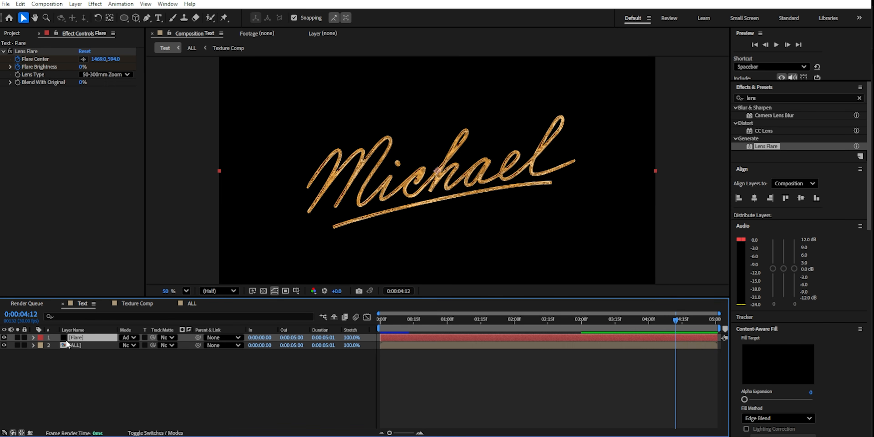
{"action": "left_click_drag", "start_coordinate": [415, 317], "coordinate": [562, 310]}
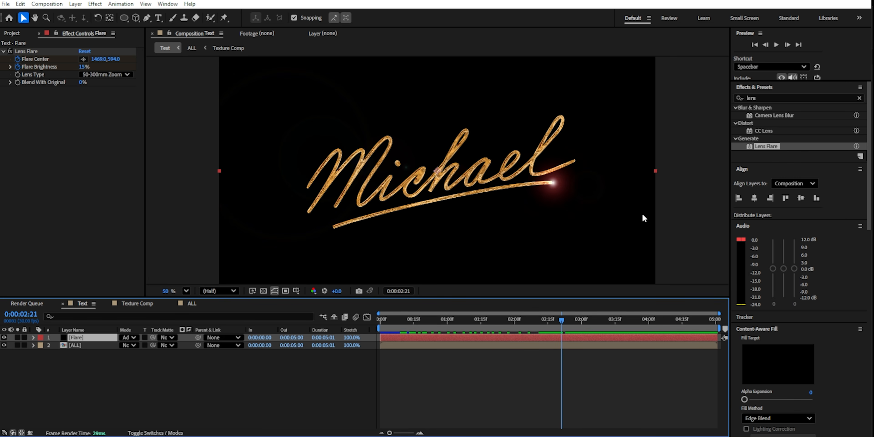
Apply the Stylize Glow effect to the ALL layer with a Glow Threshold of 42% and a Glow Radius of 150.
{"action": "double_click", "coordinate": [753, 98]}
{"action": "type", "text": "glow"}
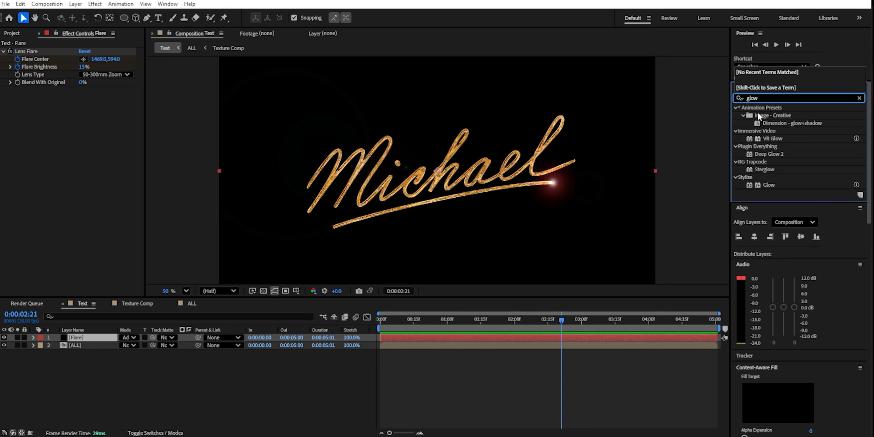
{"action": "left_click", "coordinate": [770, 186]}
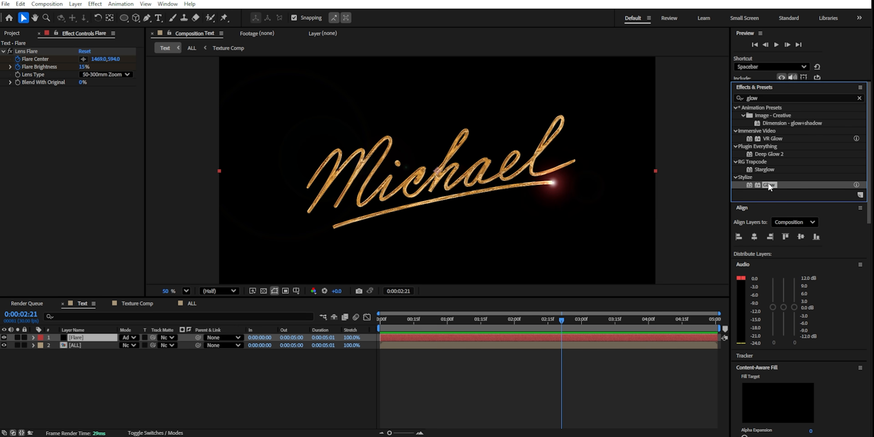
{"action": "left_click_drag", "start_coordinate": [153, 313], "coordinate": [92, 345]}
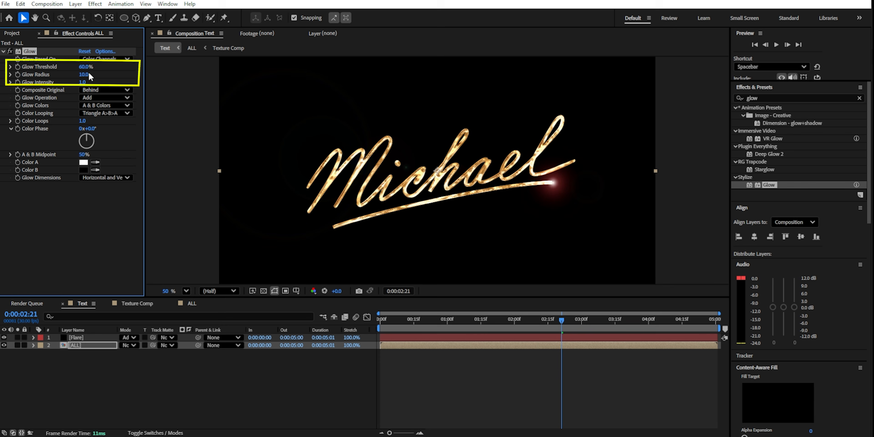
{"action": "left_click_drag", "start_coordinate": [83, 75], "coordinate": [139, 79]}
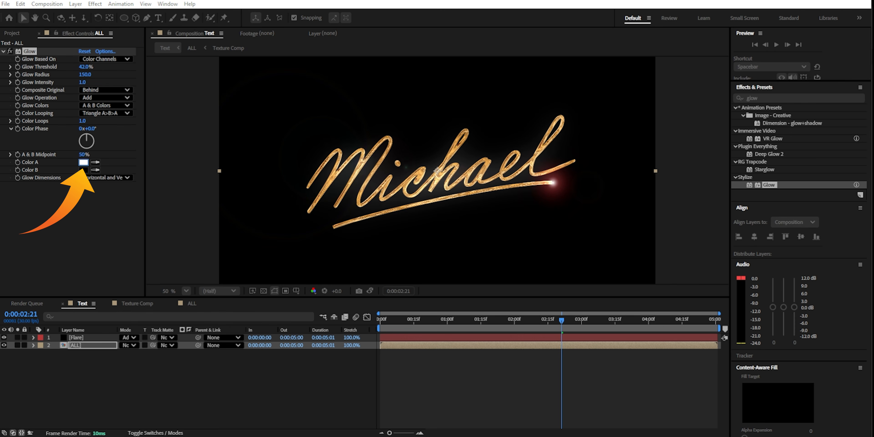
Set the Glow's Color A to a gold sampled from the lettering, about EDAA48, and deselect the layer.
{"action": "left_click", "coordinate": [83, 162]}
{"action": "left_click", "coordinate": [270, 296]}
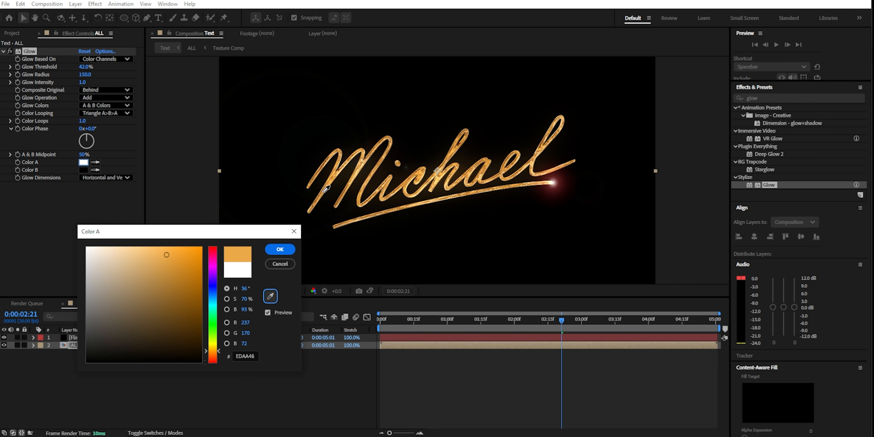
{"action": "left_click", "coordinate": [279, 249]}
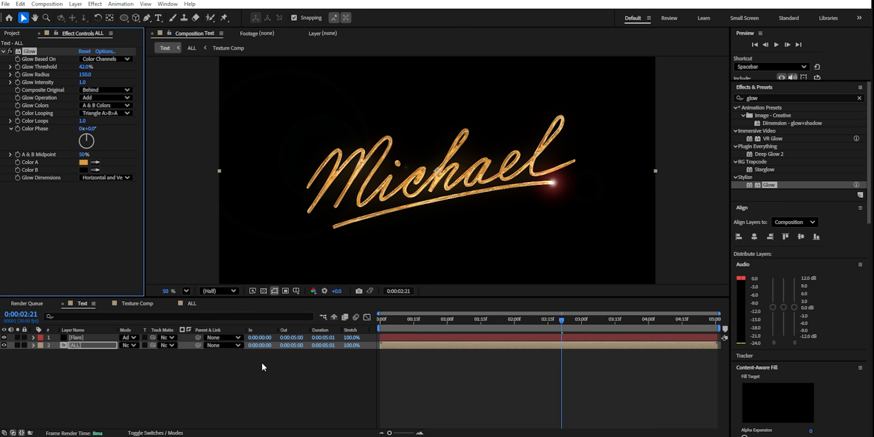
{"action": "left_click", "coordinate": [262, 365]}
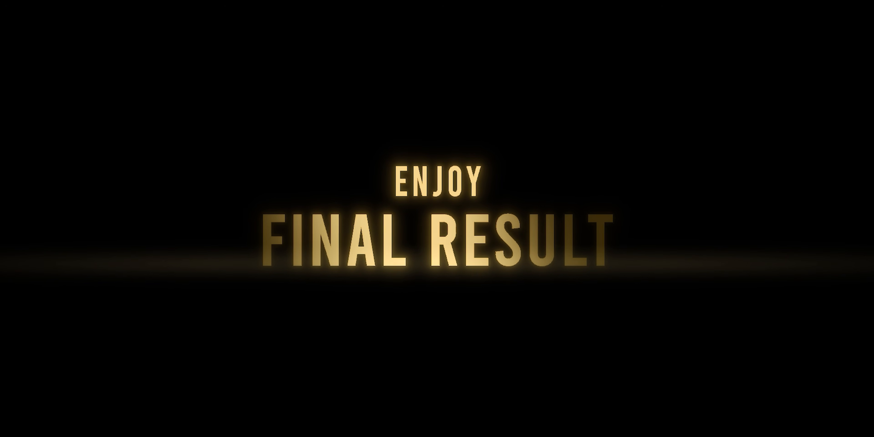